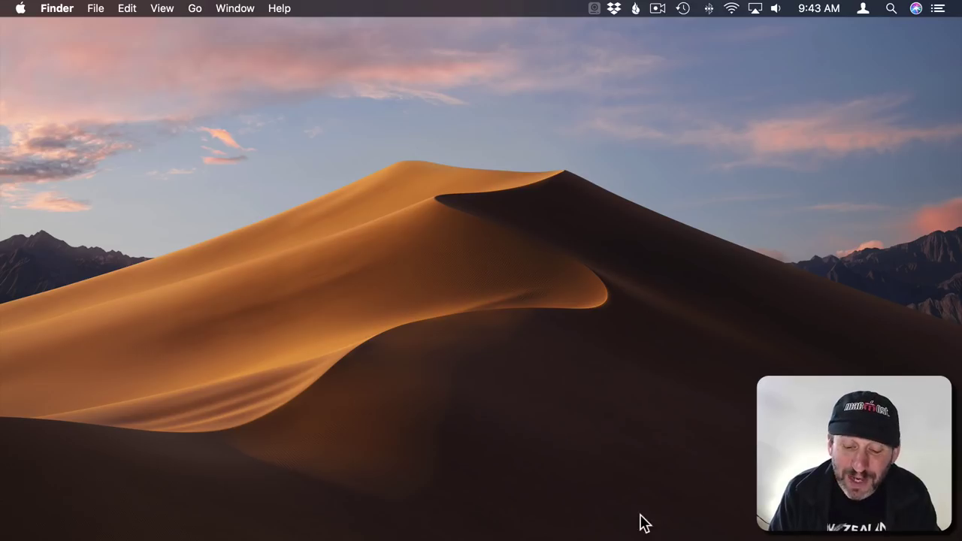
# - Open iTunes and bring up the device backups in its Devices preferences
pyautogui.moveTo(644, 538)
pyautogui.click(593, 524)
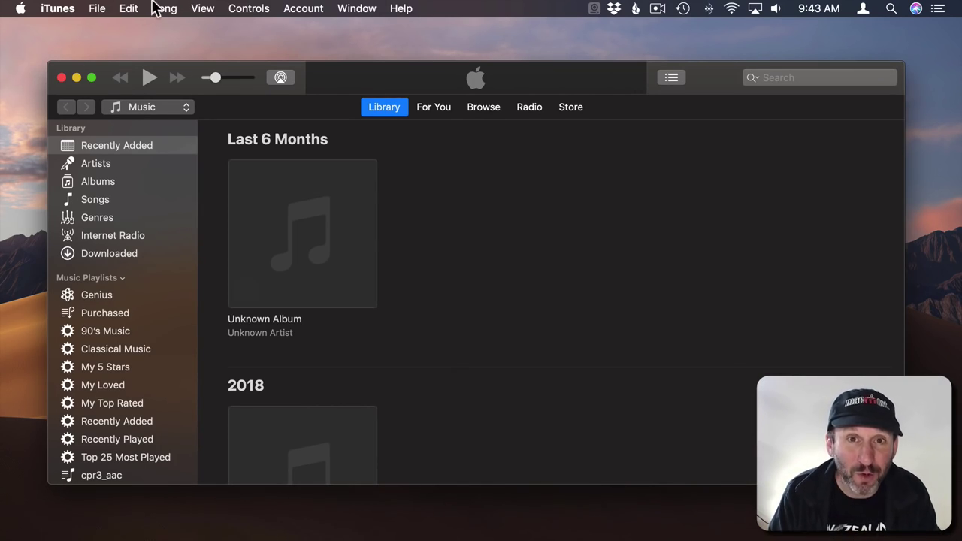
pyautogui.click(49, 9)
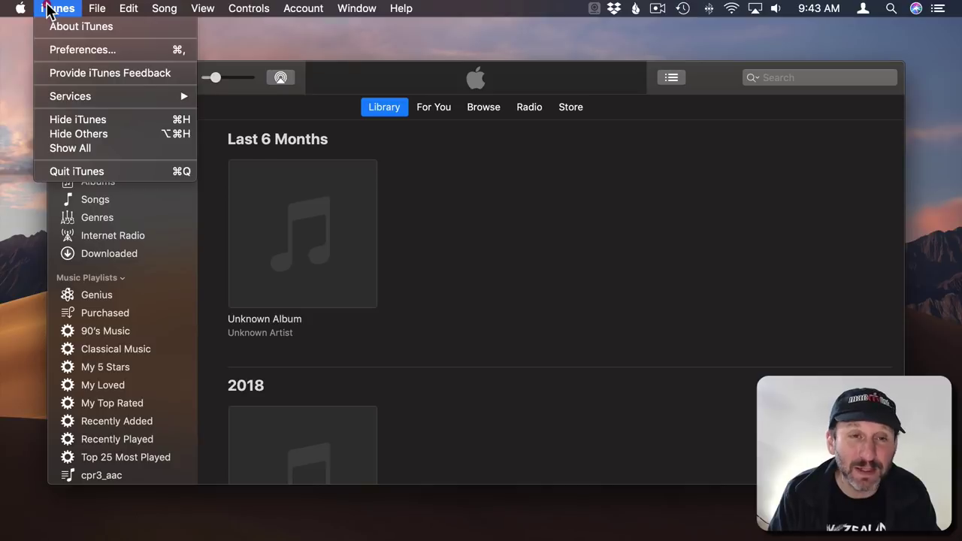
pyautogui.click(71, 54)
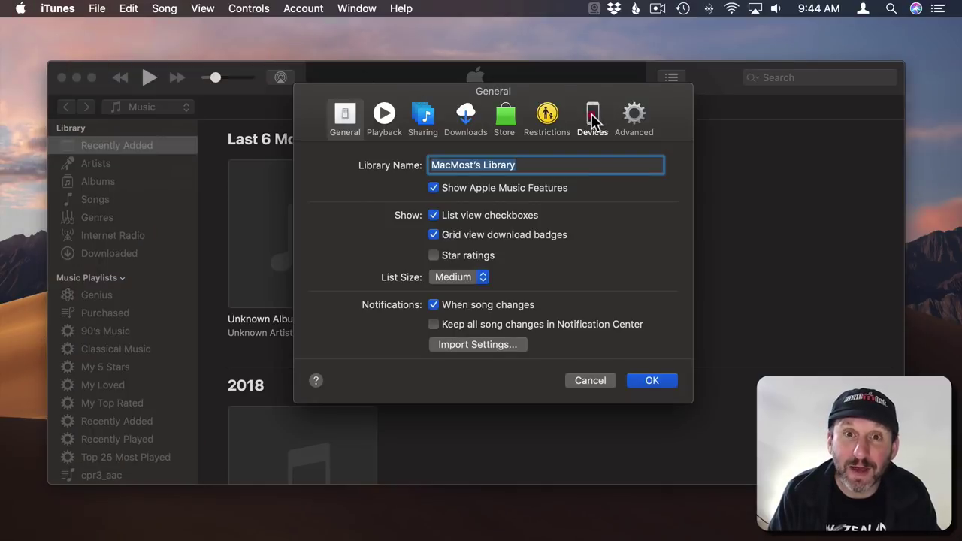
pyautogui.click(594, 121)
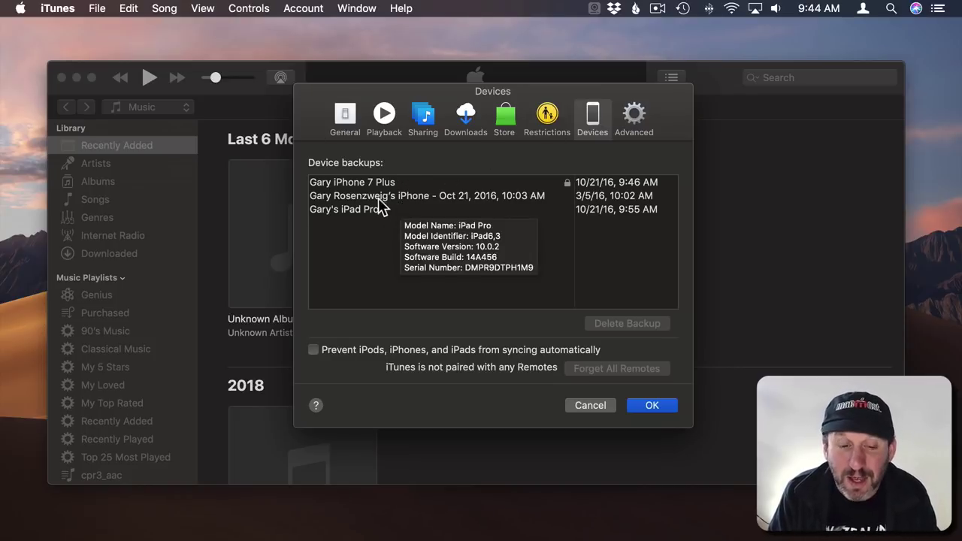
# - Review the listed iPhone and iPad backups and their dates one by one
pyautogui.moveTo(372, 193)
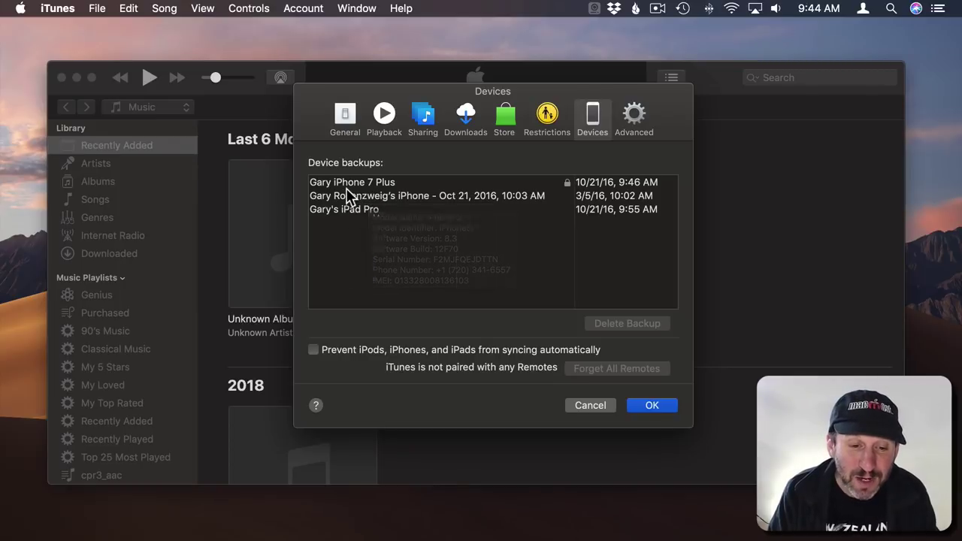
pyautogui.click(345, 187)
pyautogui.click(345, 196)
pyautogui.click(342, 207)
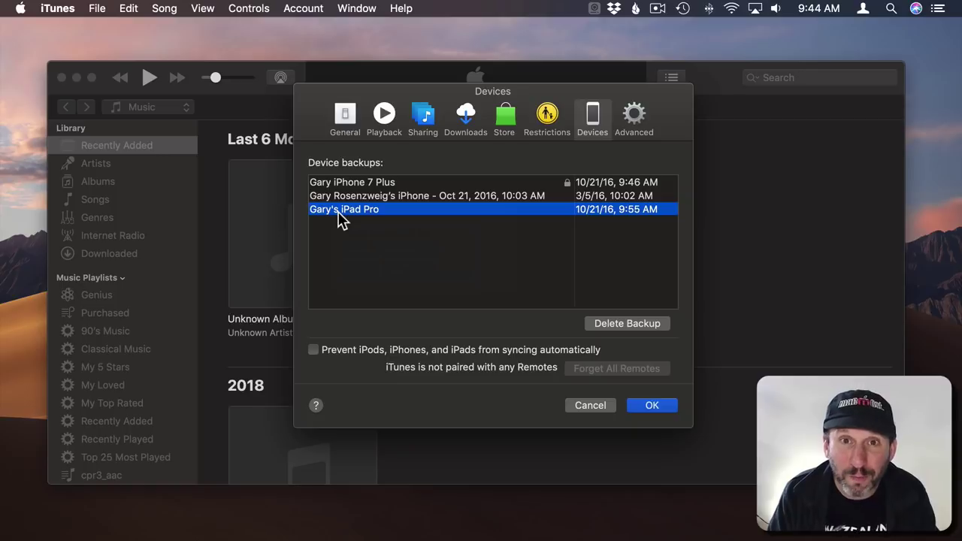
pyautogui.click(612, 185)
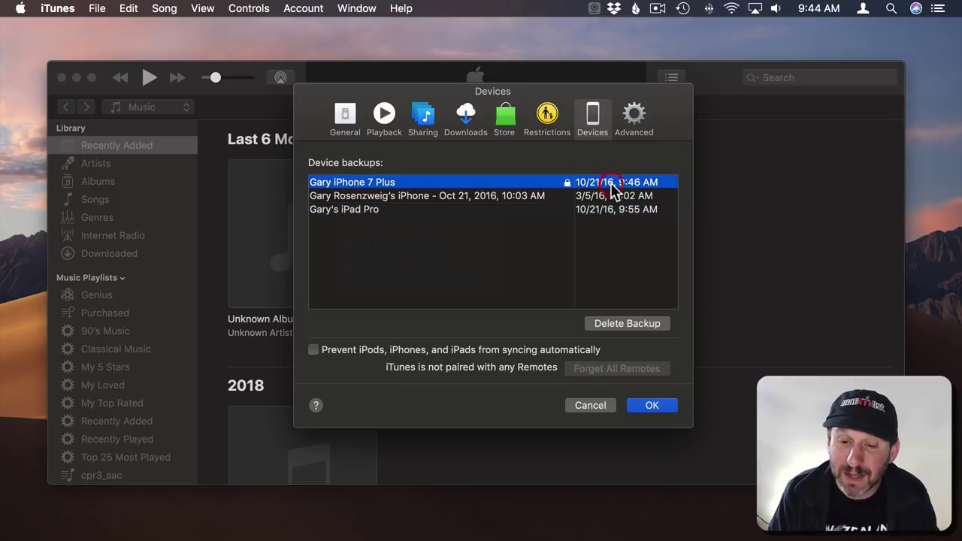
pyautogui.click(410, 198)
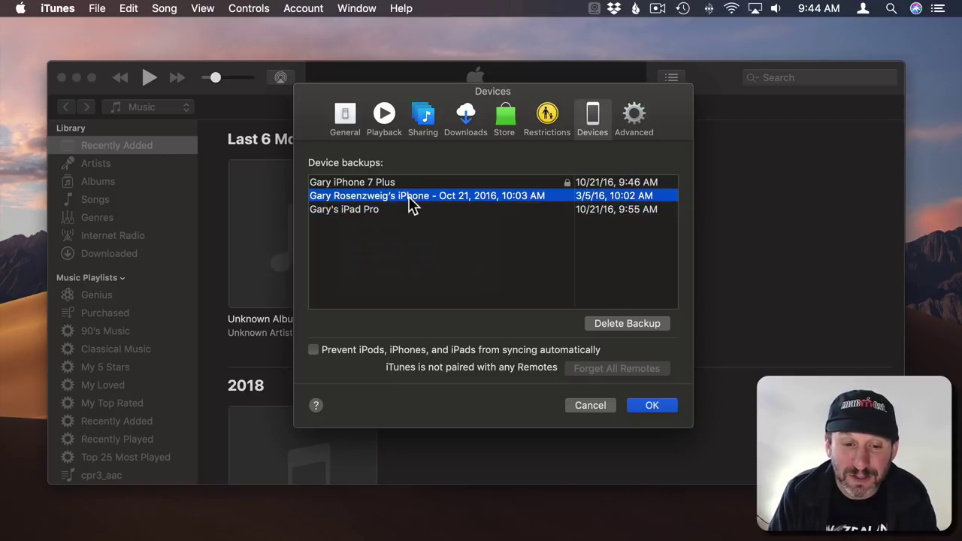
pyautogui.click(366, 209)
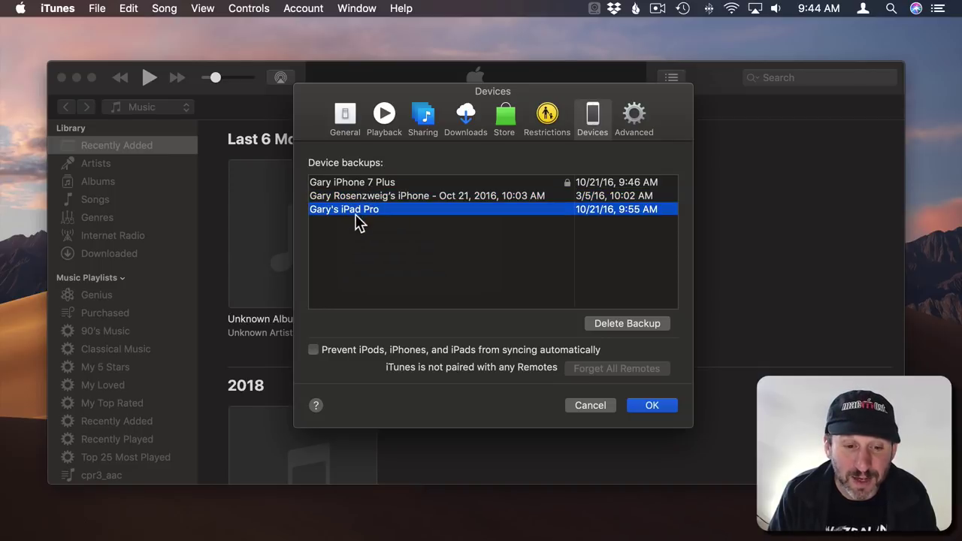
# - Reveal the iPhone 7 Plus backup in Finder and select the Backup folder inside MobileSync
pyautogui.click(350, 183)
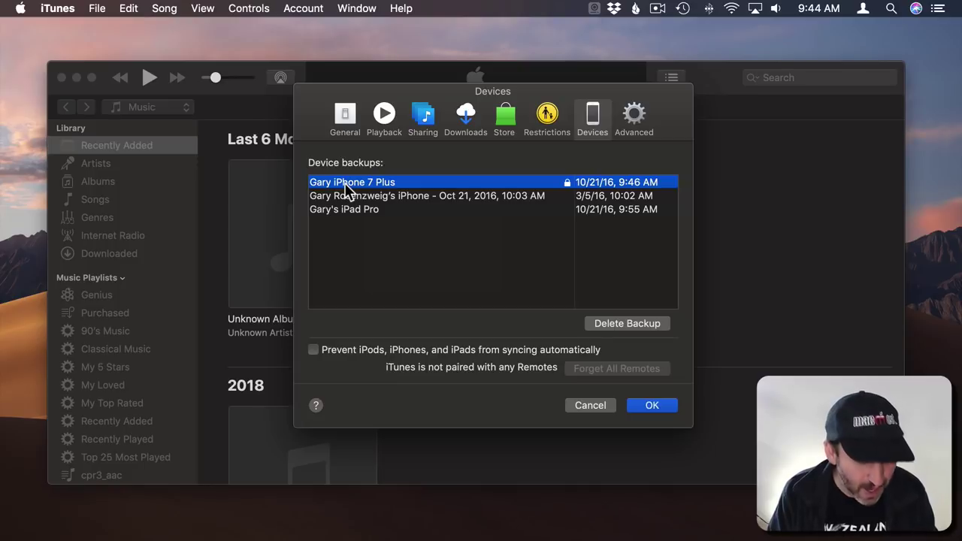
pyautogui.rightClick(349, 187)
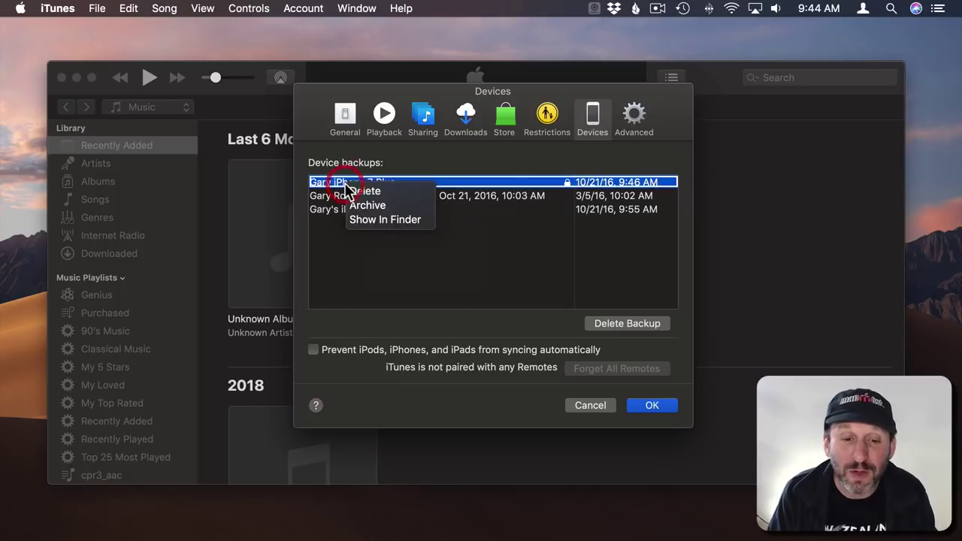
pyautogui.click(374, 221)
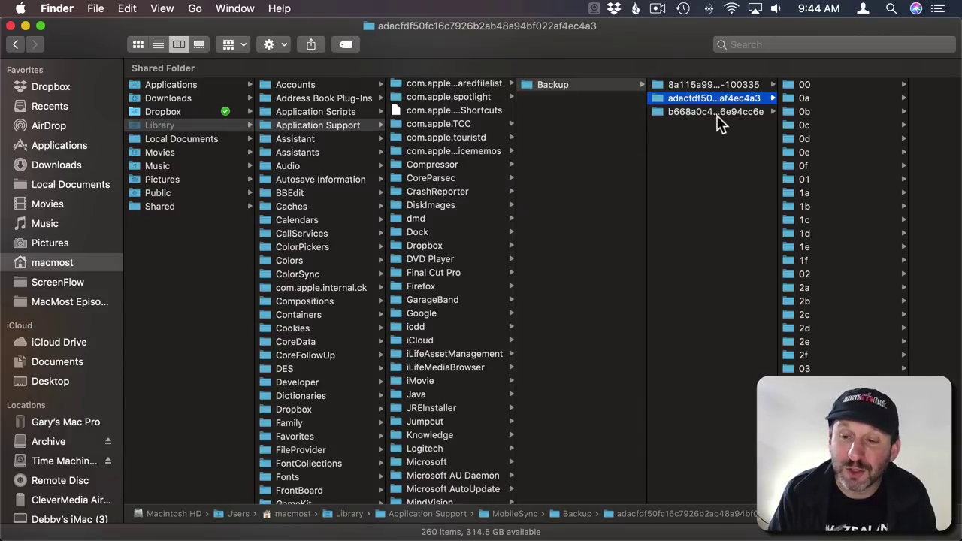
pyautogui.click(528, 84)
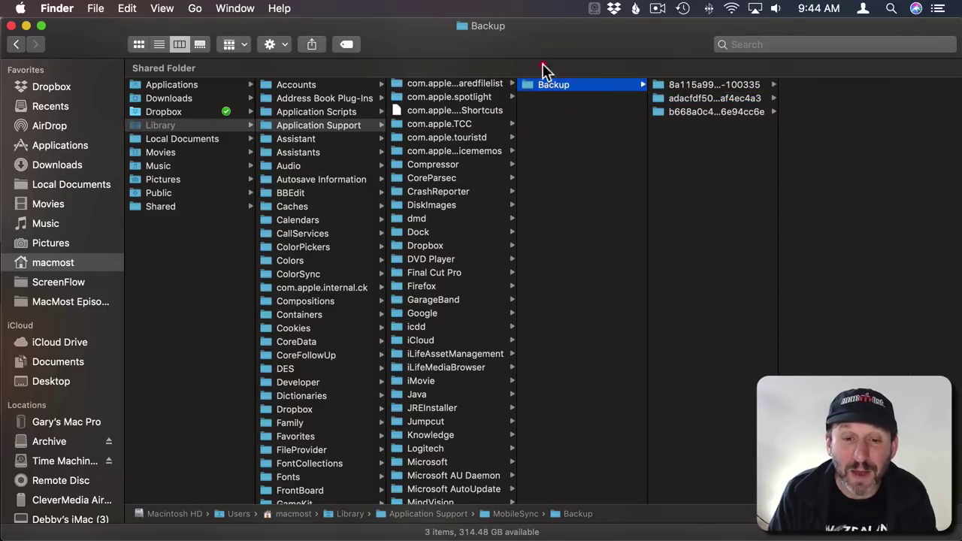
pyautogui.moveTo(542, 58); pyautogui.dragTo(547, 359)
pyautogui.moveTo(475, 334); pyautogui.dragTo(469, 34)
# - Check the size of the first folder inside Backup through its Get Info details, and close the details
pyautogui.click(716, 85)
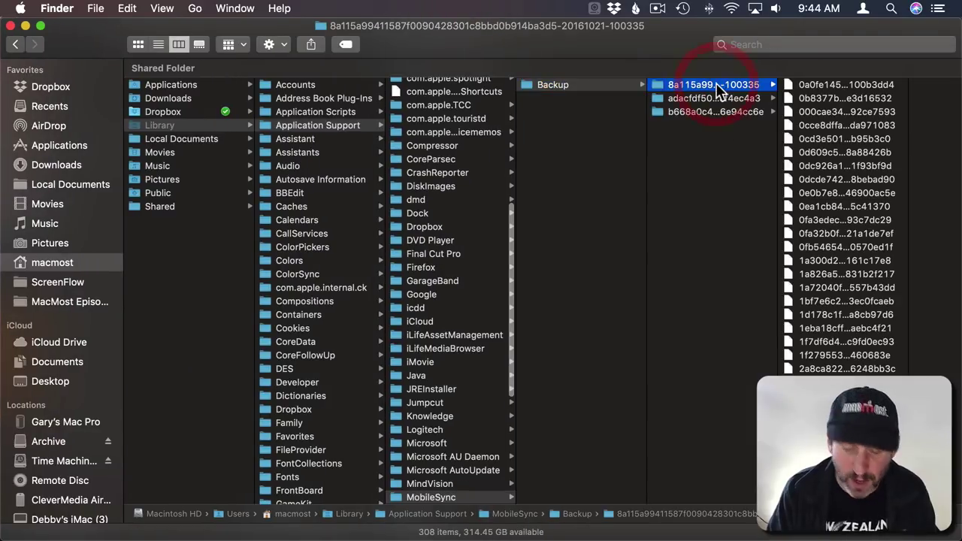
pyautogui.press('super+i')
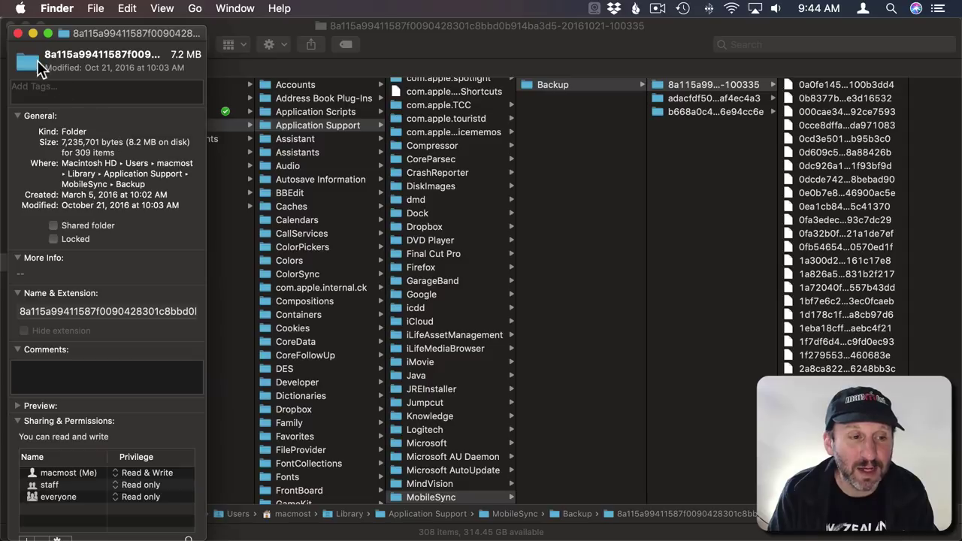
pyautogui.click(18, 33)
# - Check the size of the second folder inside Backup through Get Info, and close the details and the Finder window
pyautogui.click(721, 98)
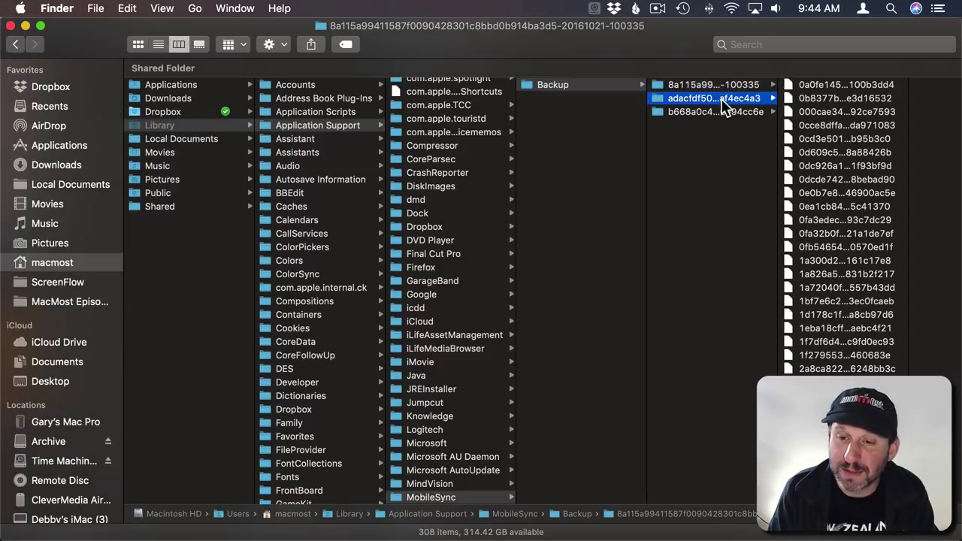
pyautogui.press('super+i')
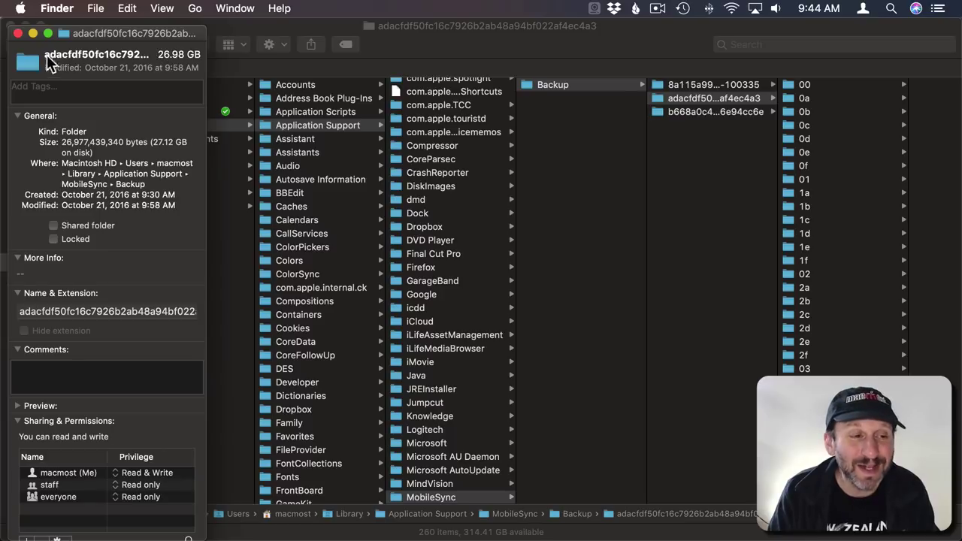
pyautogui.click(18, 34)
pyautogui.click(10, 25)
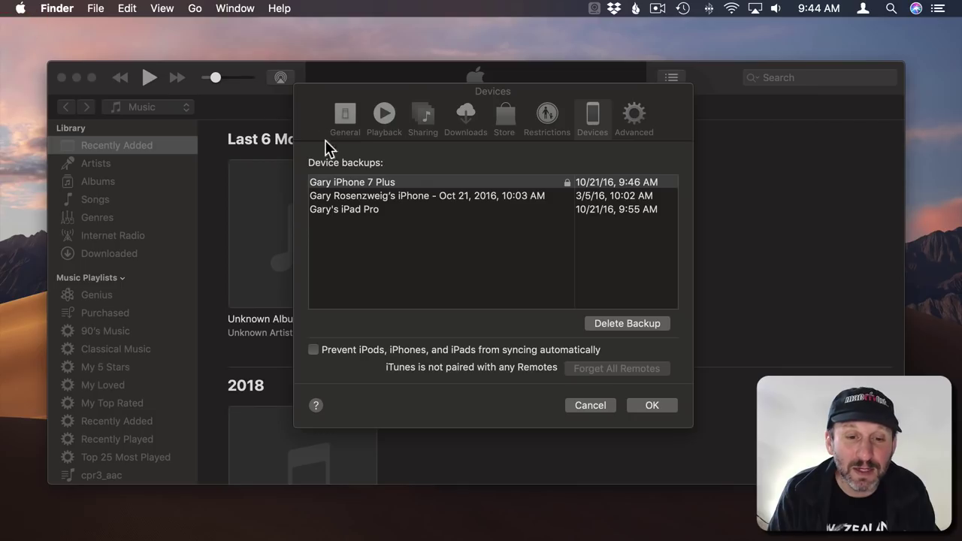
# - Close the iTunes preferences and switch the library to Movies
pyautogui.click(410, 198)
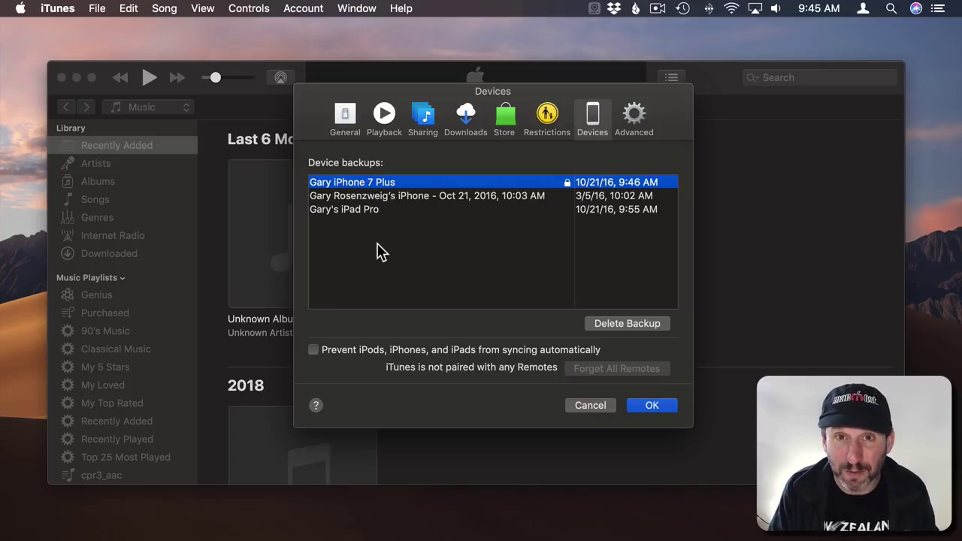
pyautogui.press('Return')
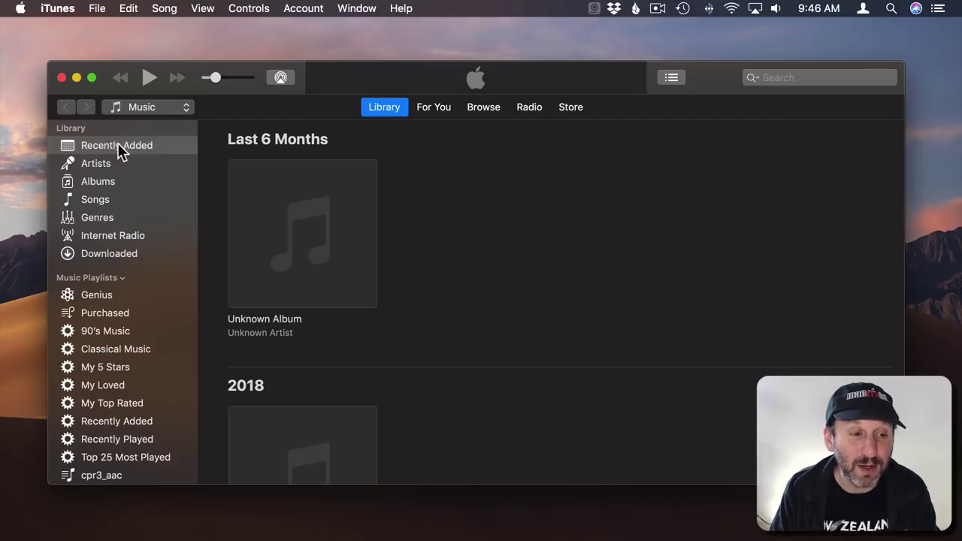
pyautogui.click(140, 107)
pyautogui.click(144, 124)
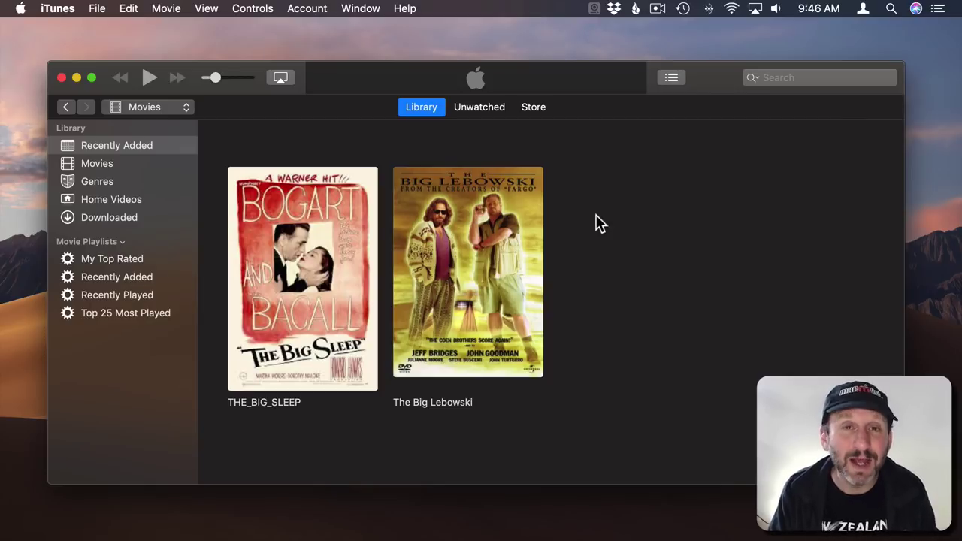
# - Examine the Delete from Library option for The Big Lebowski and dismiss it without deleting the movie
pyautogui.rightClick(460, 239)
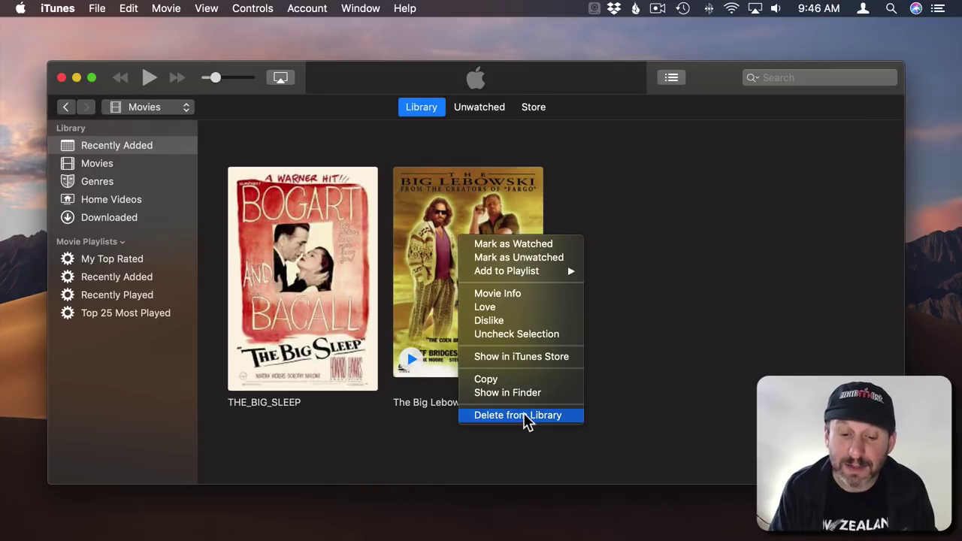
pyautogui.click(651, 300)
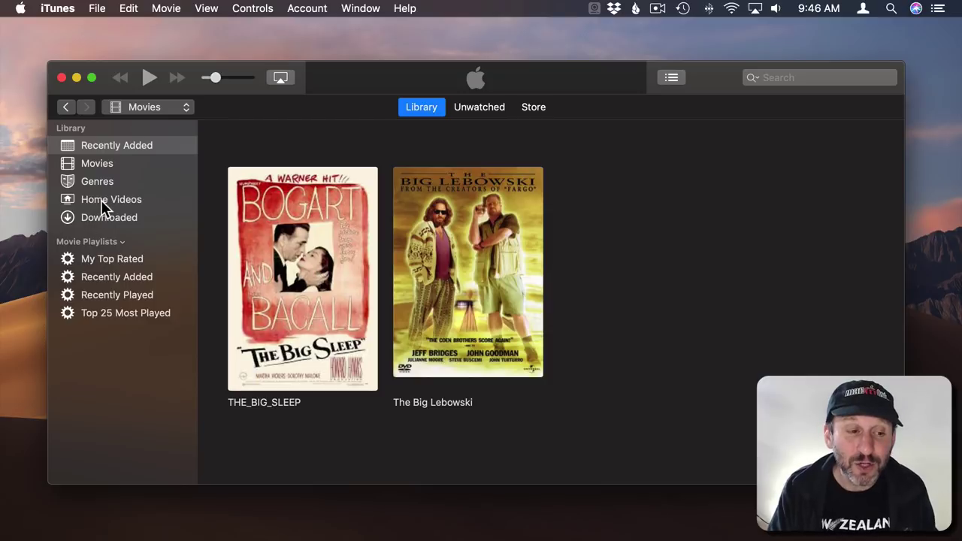
pyautogui.click(142, 106)
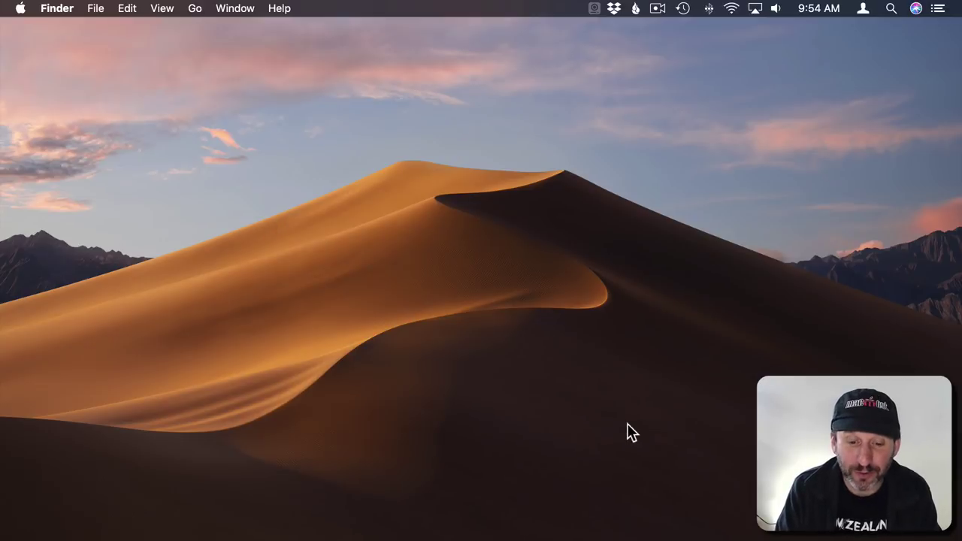
# - Open a new Finder window, examine the files in the Downloads folder, and close the window
pyautogui.moveTo(854, 536)
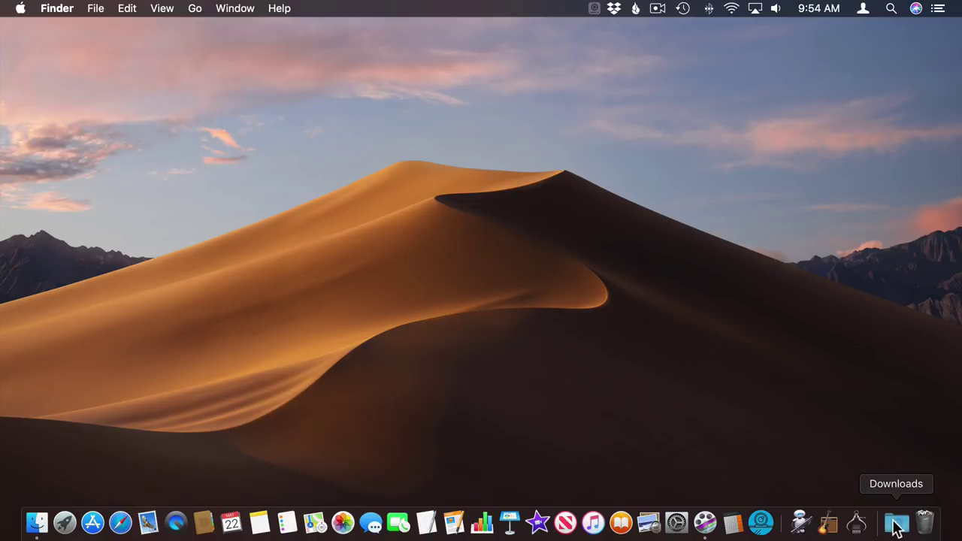
pyautogui.click(535, 346)
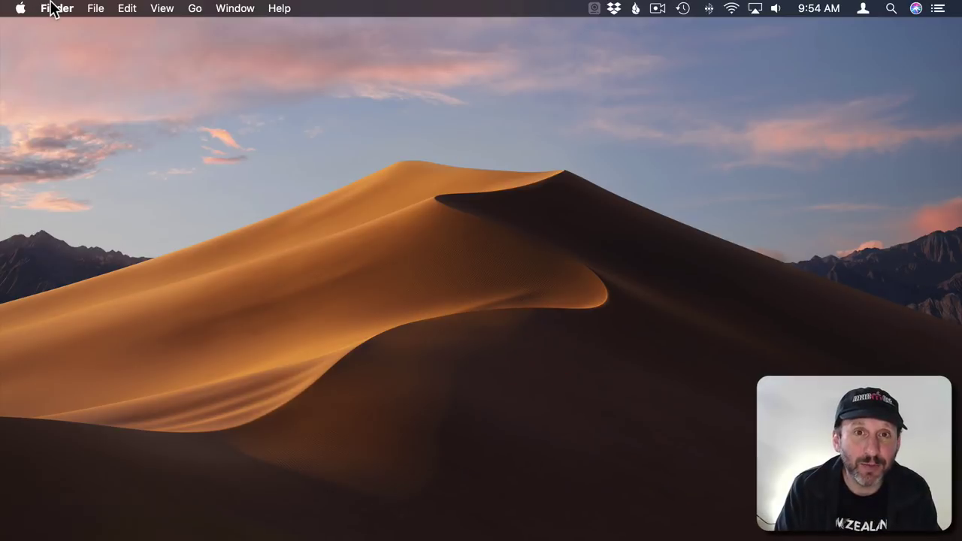
pyautogui.click(95, 8)
pyautogui.click(143, 25)
pyautogui.click(197, 9)
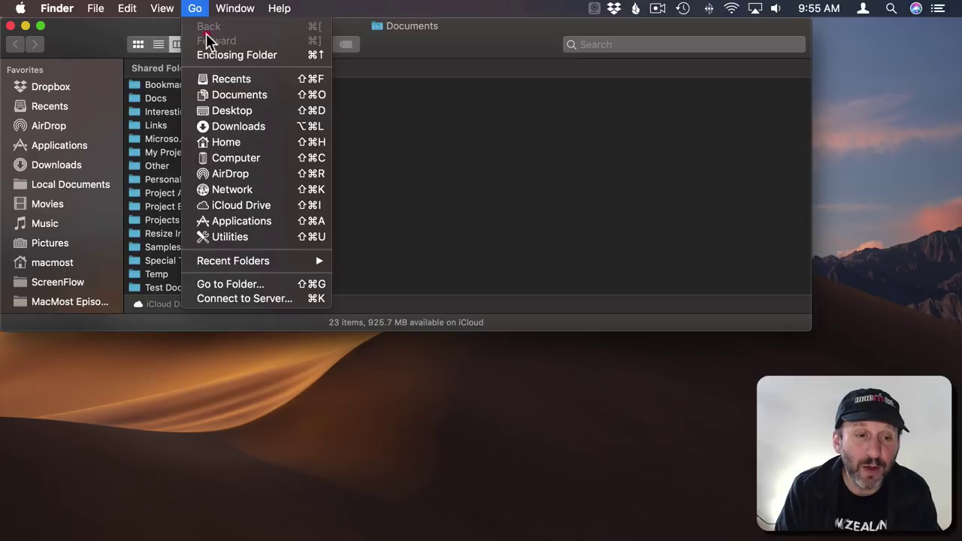
pyautogui.click(237, 126)
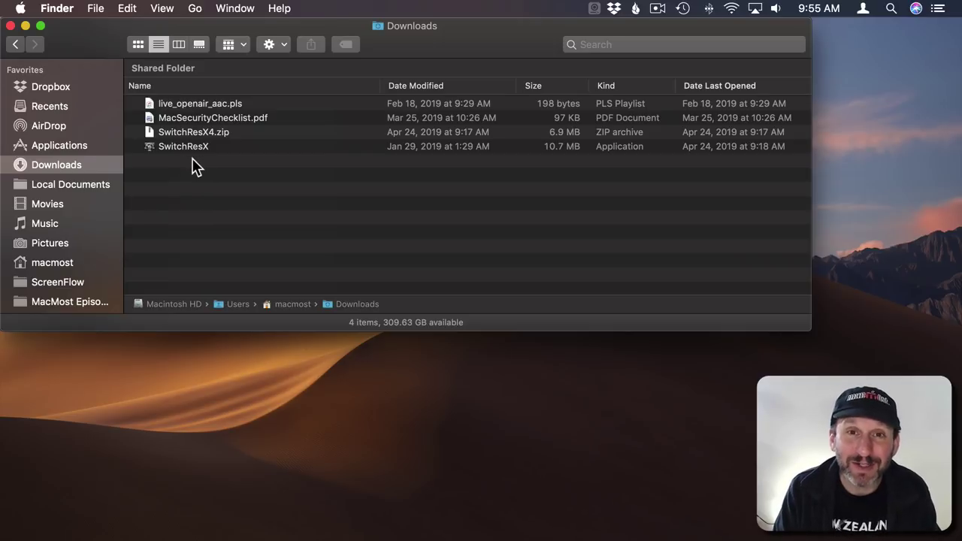
pyautogui.click(11, 27)
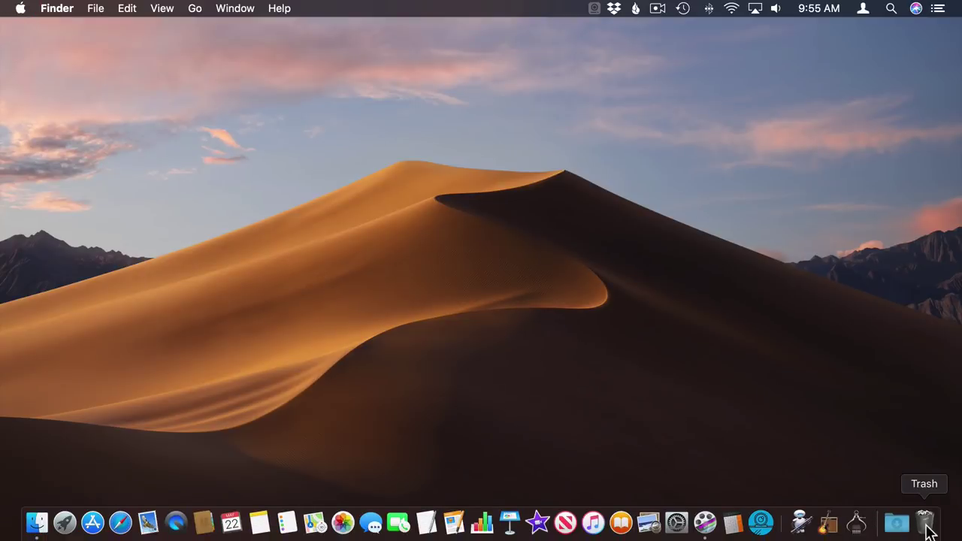
# - Open the Trash, centre its window on the desktop to examine the contents, and close it
pyautogui.click(930, 530)
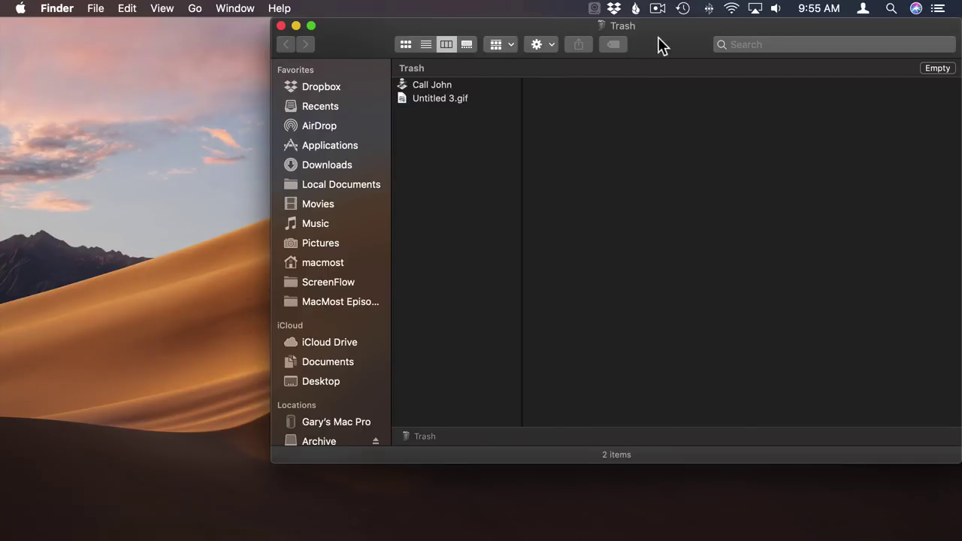
pyautogui.moveTo(659, 43); pyautogui.dragTo(521, 64)
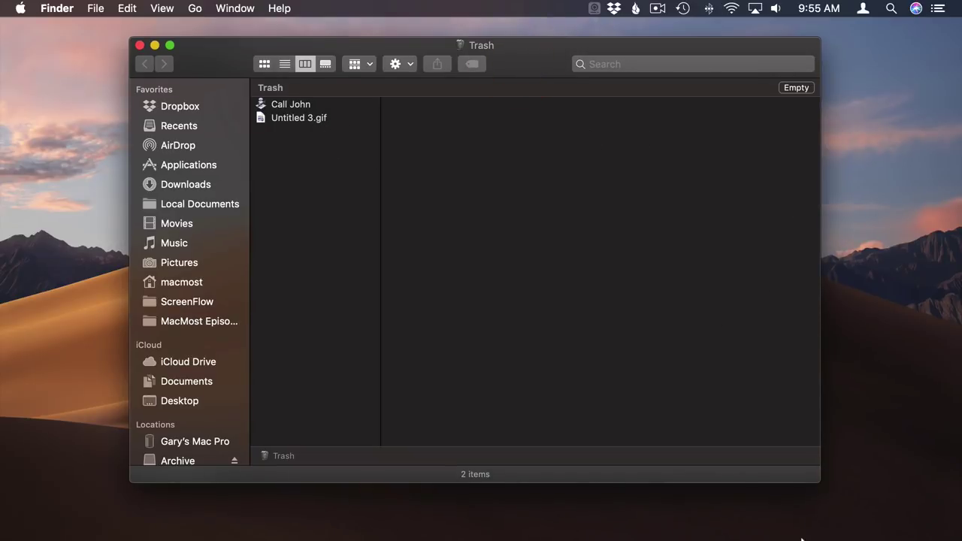
pyautogui.click(136, 45)
# - Check the option to remove items from the Trash after 30 days in the advanced Finder preferences, and close them
pyautogui.click(54, 8)
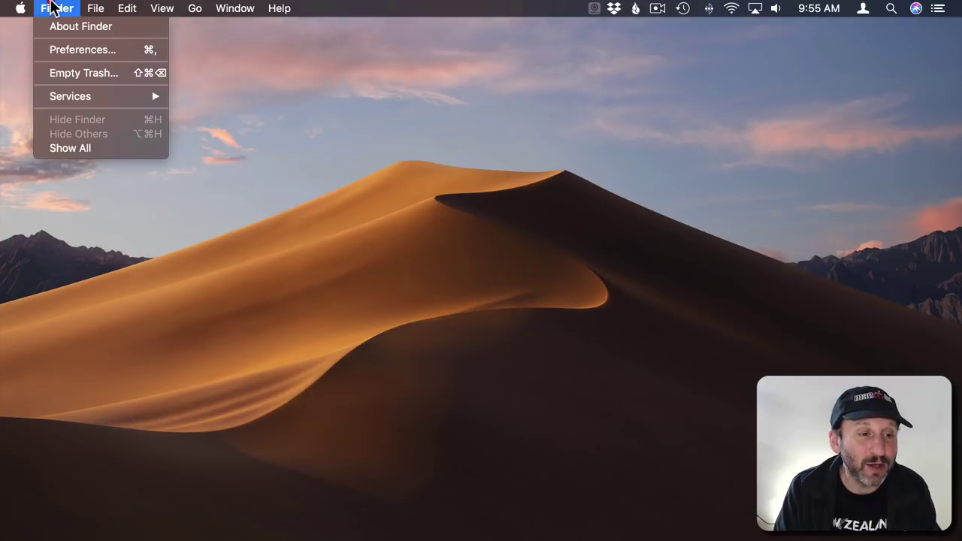
pyautogui.click(77, 49)
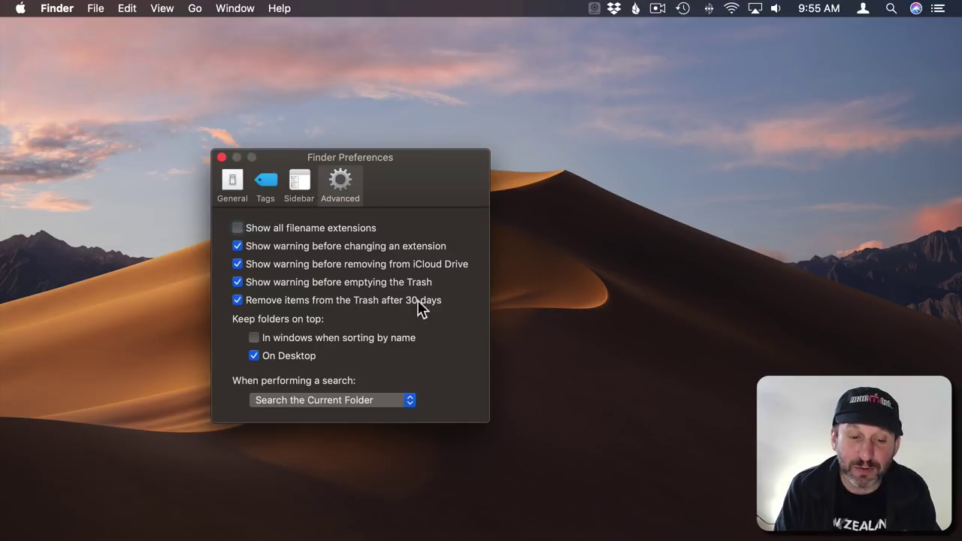
pyautogui.click(222, 158)
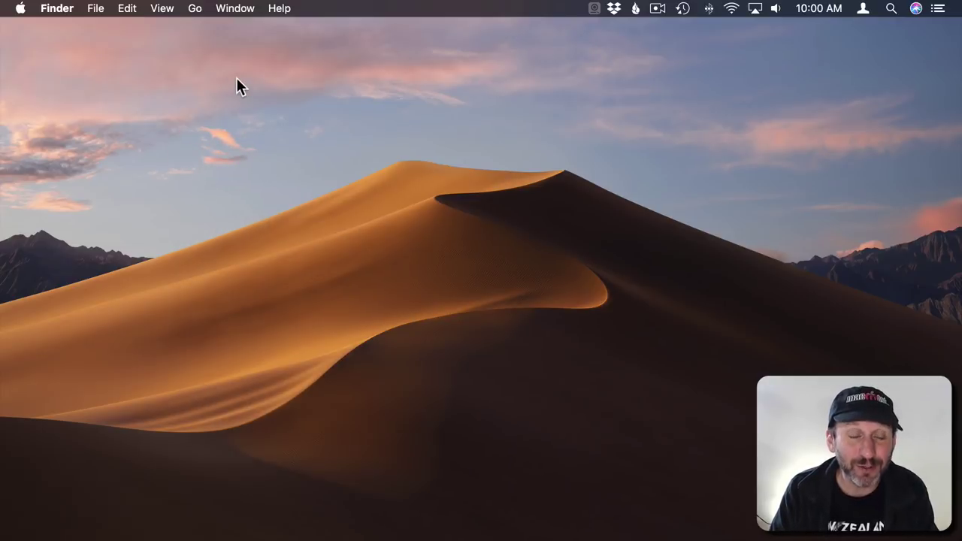
# - Show the Applications folder in a new Finder window as a list sorted by size, largest first
pyautogui.click(96, 9)
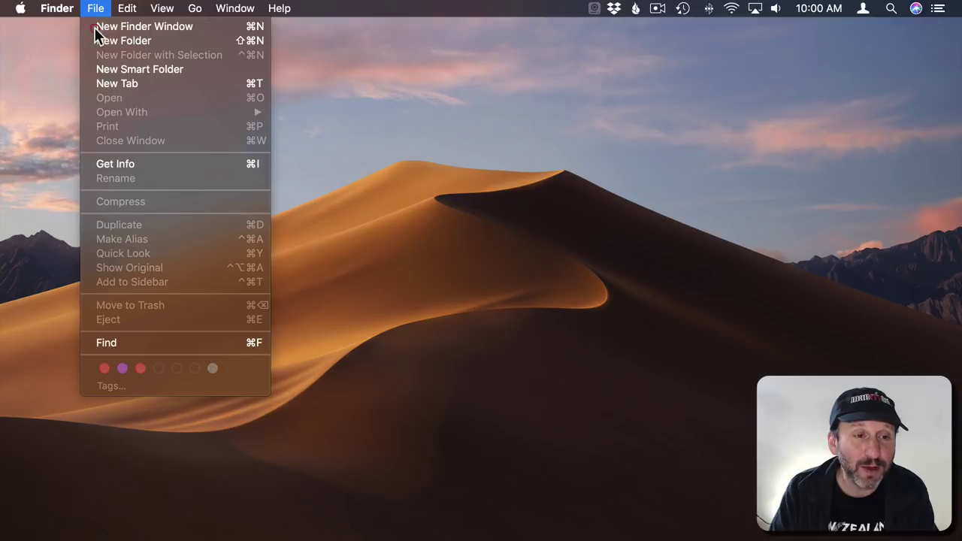
pyautogui.click(98, 26)
pyautogui.click(195, 9)
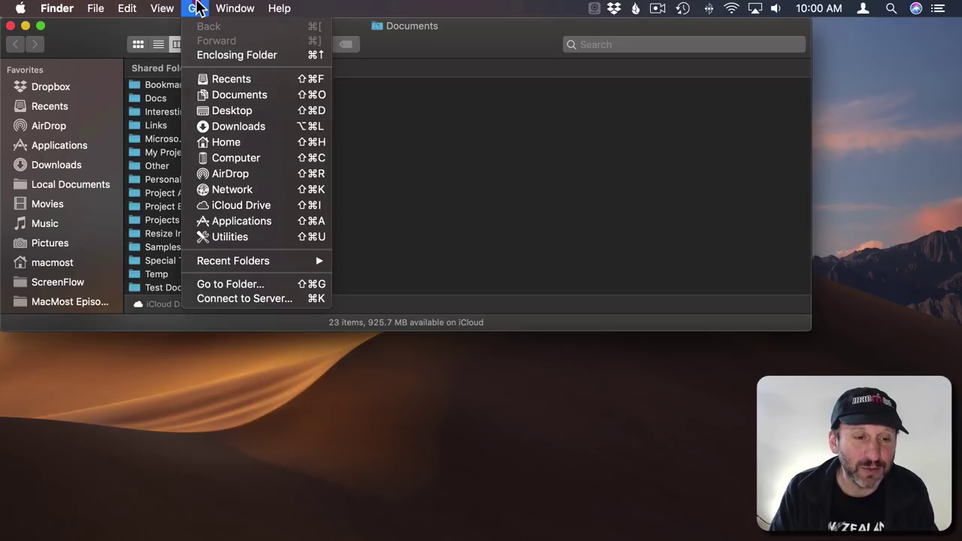
pyautogui.click(239, 224)
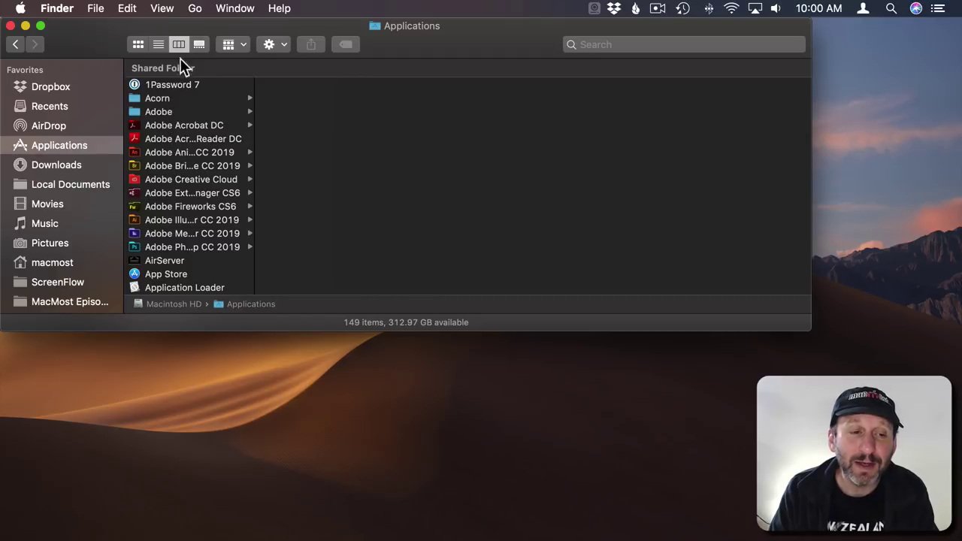
pyautogui.click(158, 45)
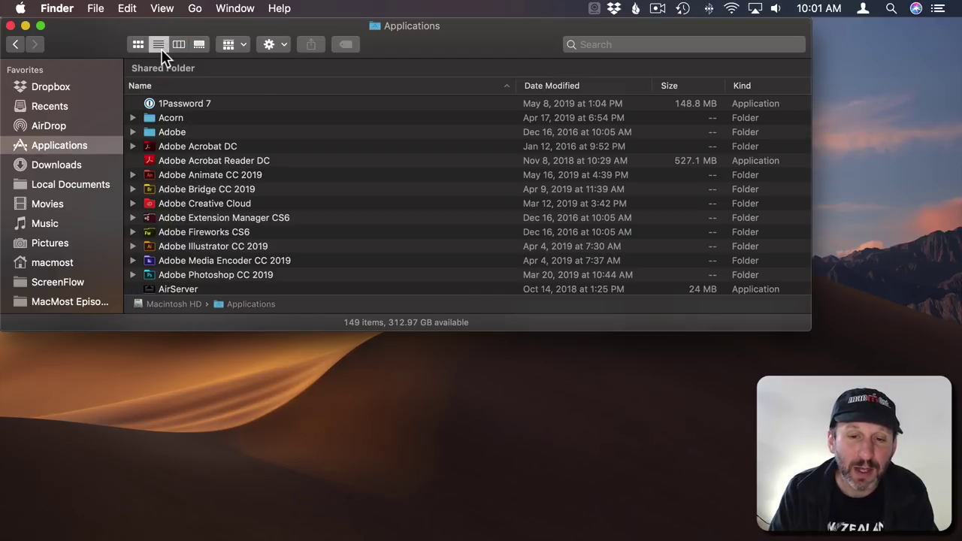
pyautogui.click(675, 86)
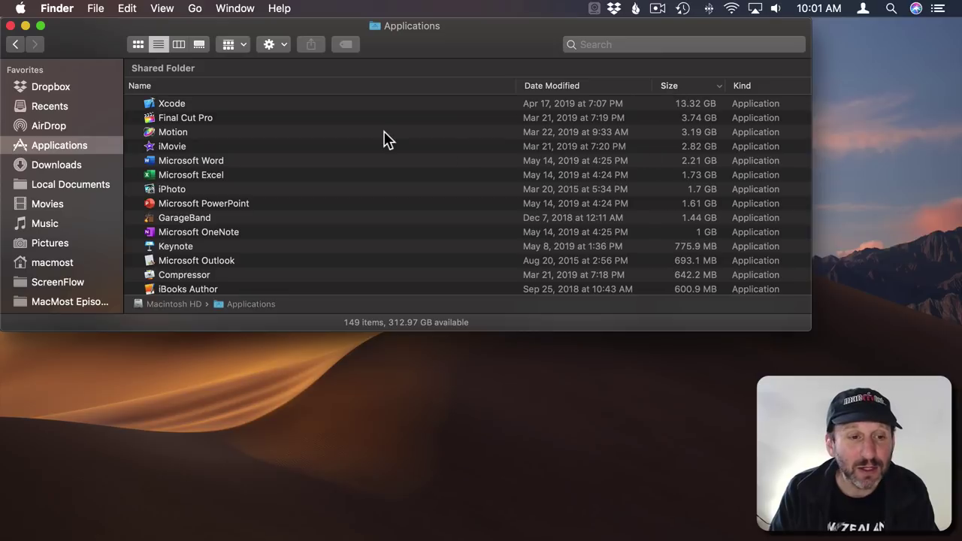
# - Turn on Calculate all sizes in the Applications folder's view options and close the options
pyautogui.click(155, 9)
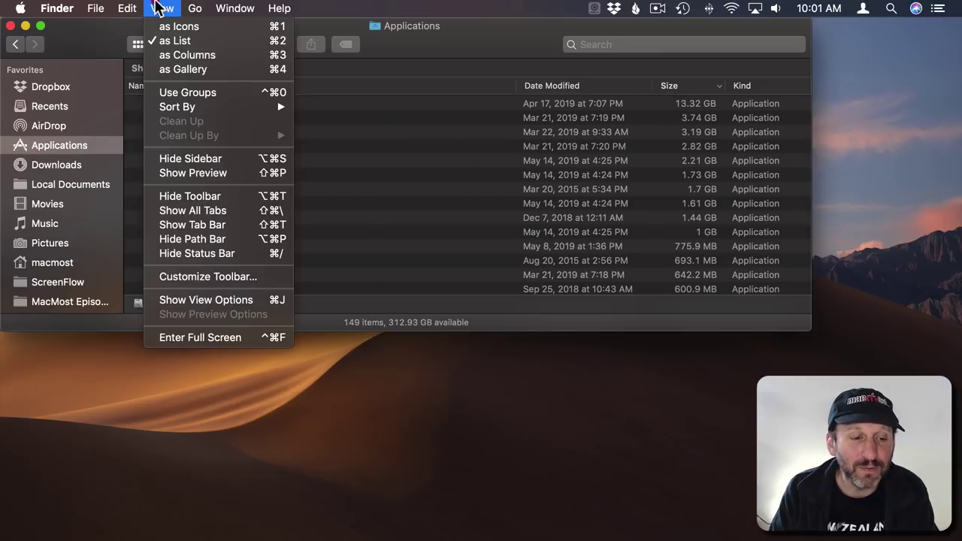
pyautogui.click(205, 298)
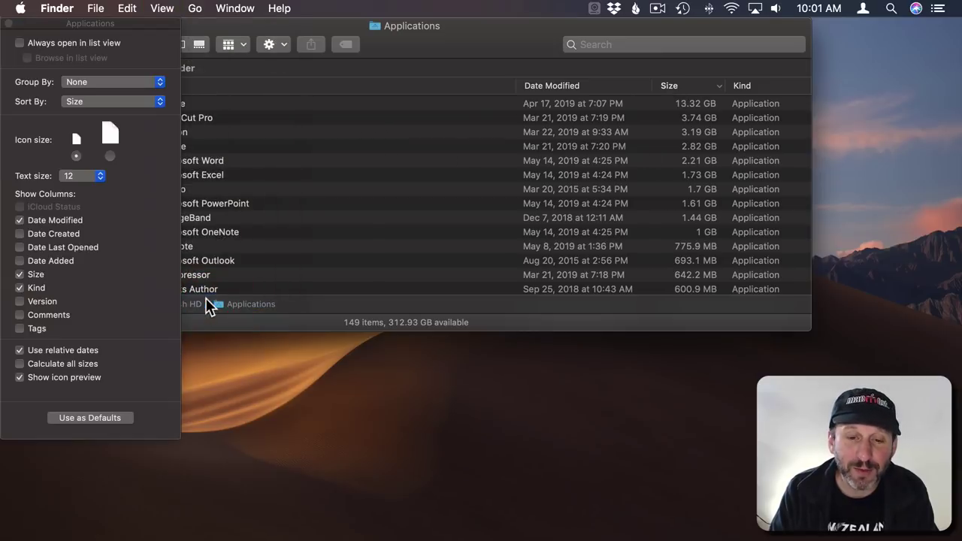
pyautogui.click(31, 363)
pyautogui.click(9, 24)
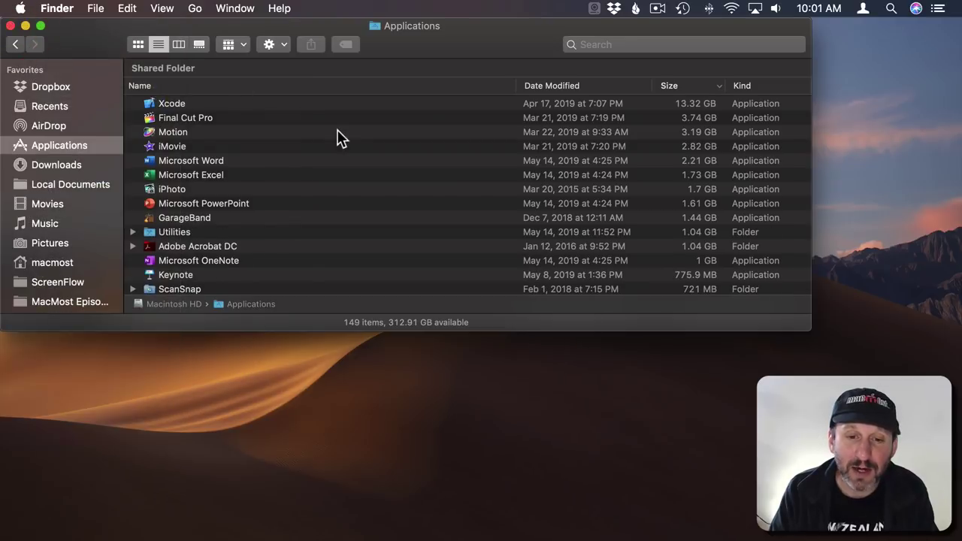
# - Enlarge the Applications window and examine the largest apps, selecting Xcode and Microsoft PowerPoint in turn
pyautogui.moveTo(809, 328); pyautogui.dragTo(779, 539)
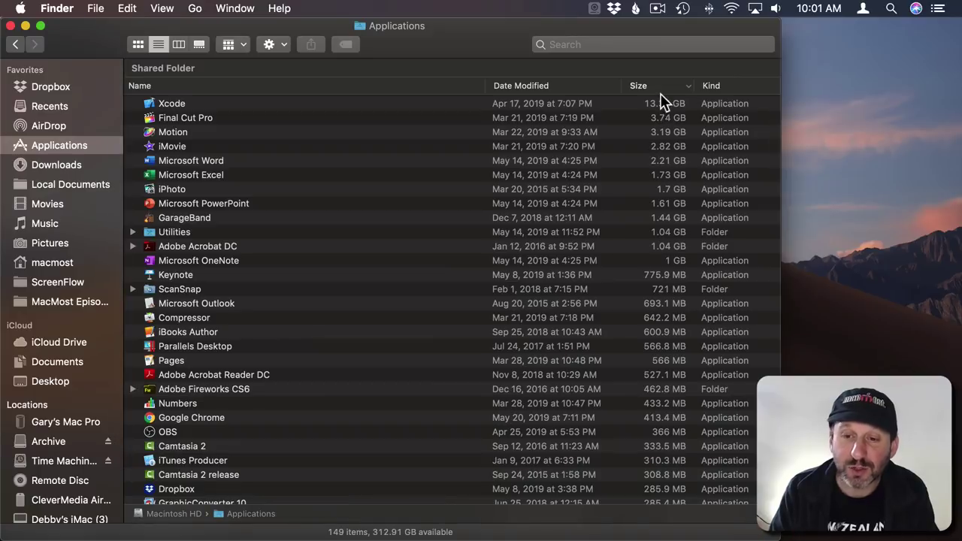
pyautogui.click(173, 103)
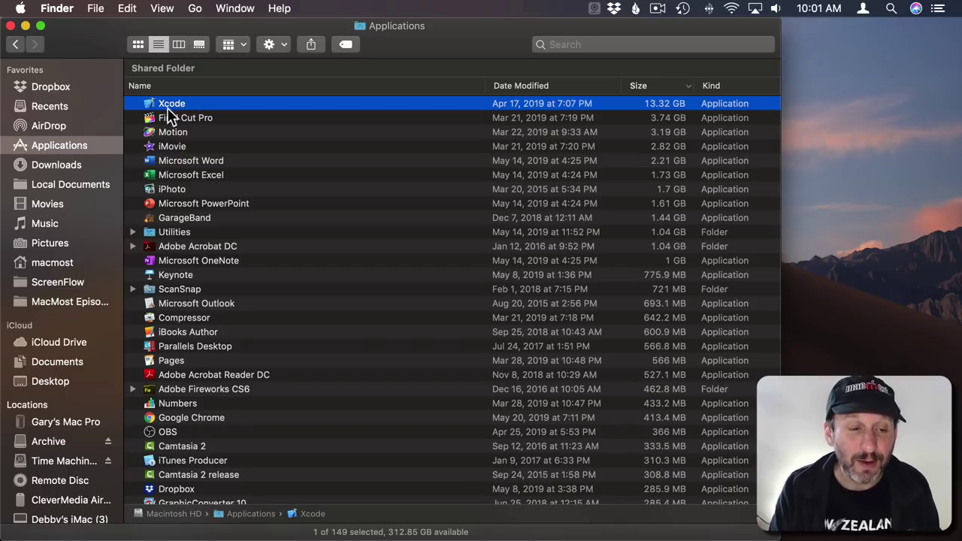
pyautogui.click(204, 204)
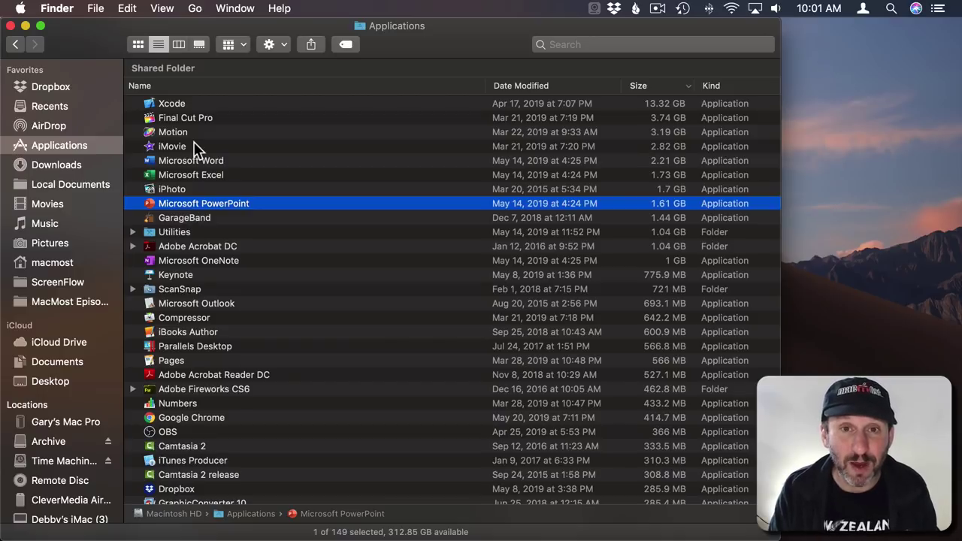
# - Open Launchpad and check the Photos app icon for a delete option
pyautogui.click(66, 523)
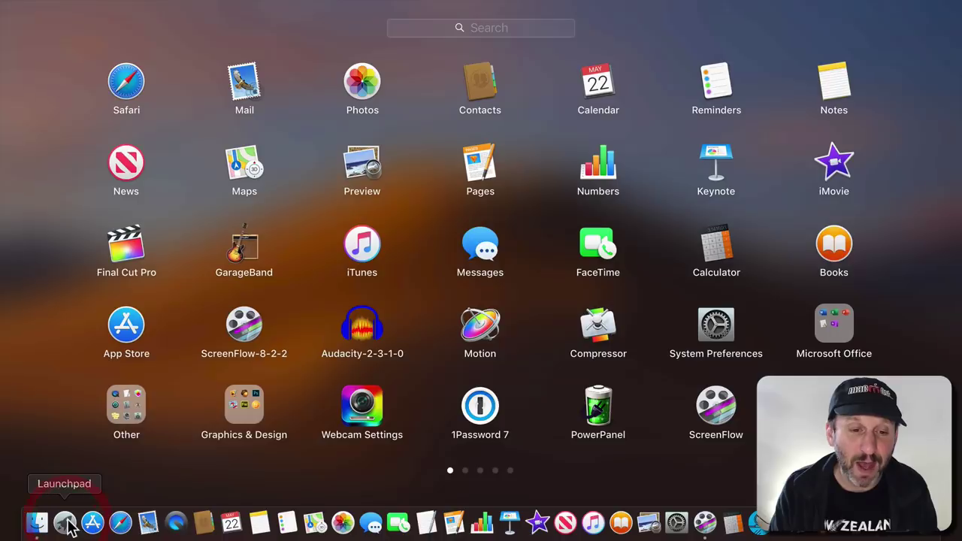
pyautogui.click(372, 89)
pyautogui.moveTo(372, 89); pyautogui.dragTo(372, 89)
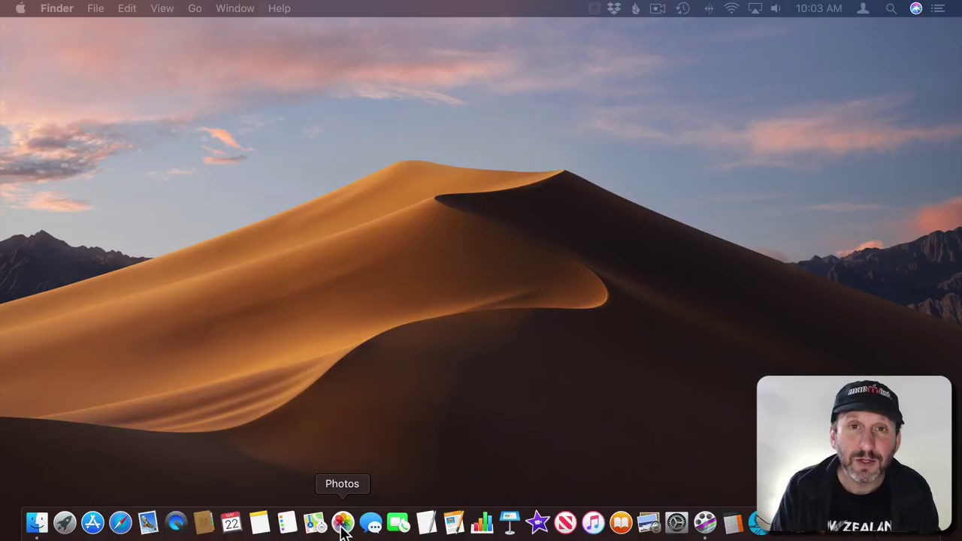
# - Open Photos, show the Videos album under Media Types, and check the album's total size in its info window
pyautogui.click(342, 524)
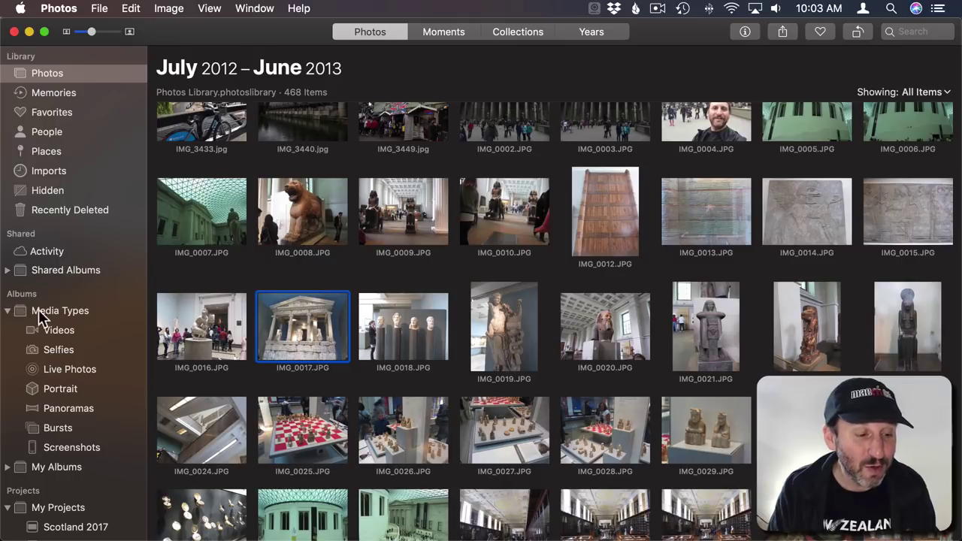
pyautogui.click(59, 310)
pyautogui.click(62, 331)
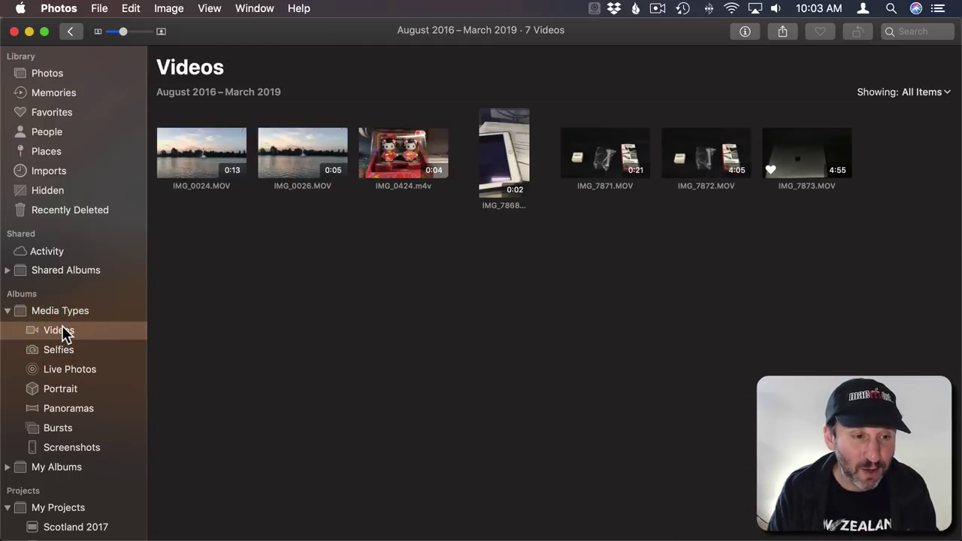
pyautogui.press('super+i')
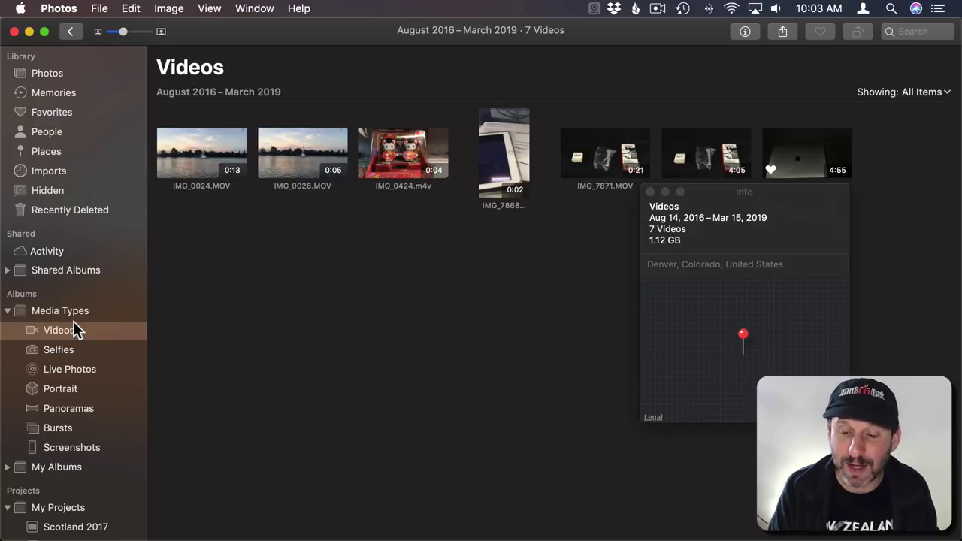
pyautogui.press('super+i')
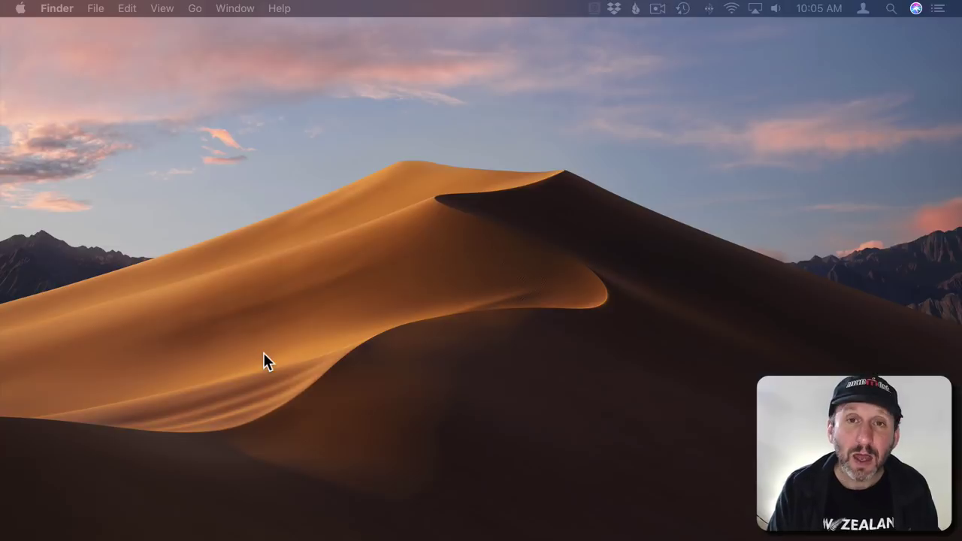
# - Switch to Finder and locate the Photos library file in the Pictures folder using a new window
pyautogui.click(263, 356)
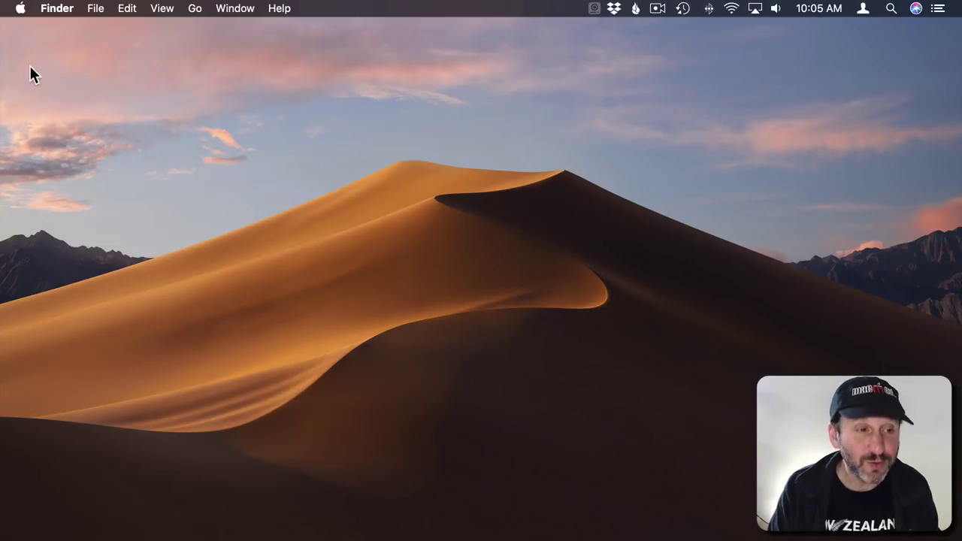
pyautogui.click(92, 9)
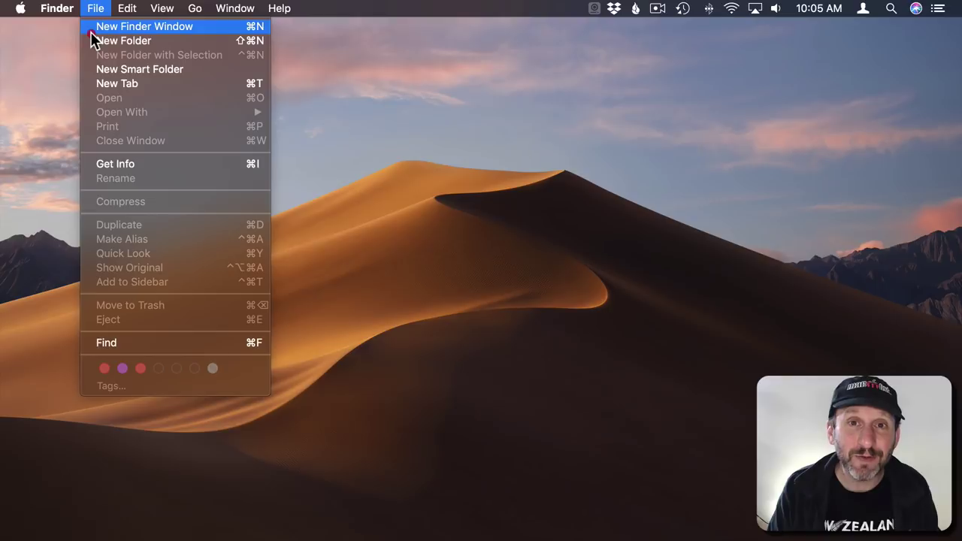
pyautogui.click(91, 28)
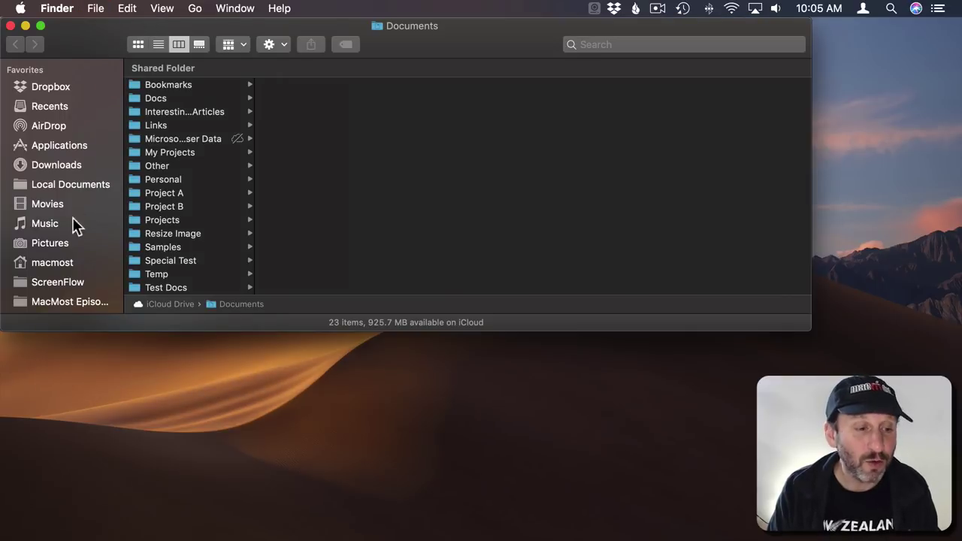
pyautogui.click(49, 243)
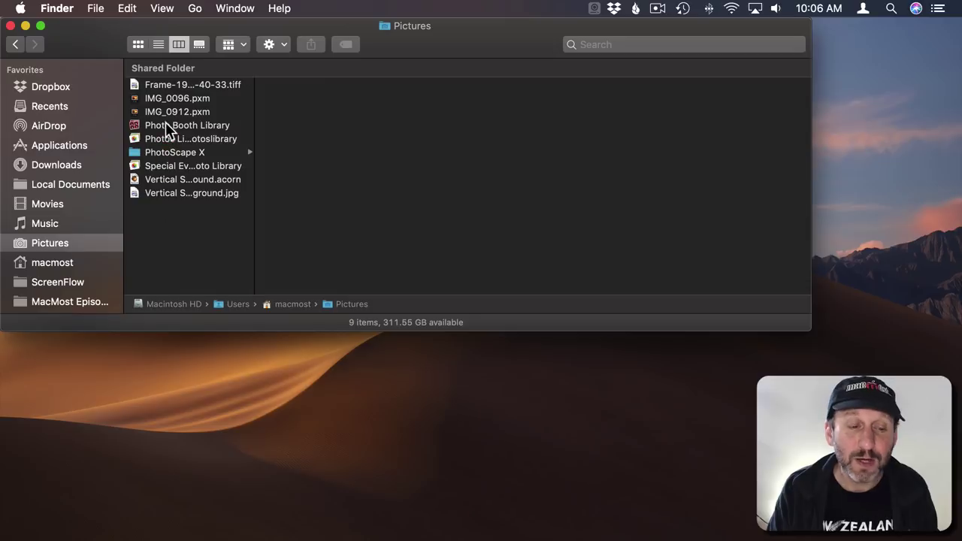
pyautogui.click(145, 140)
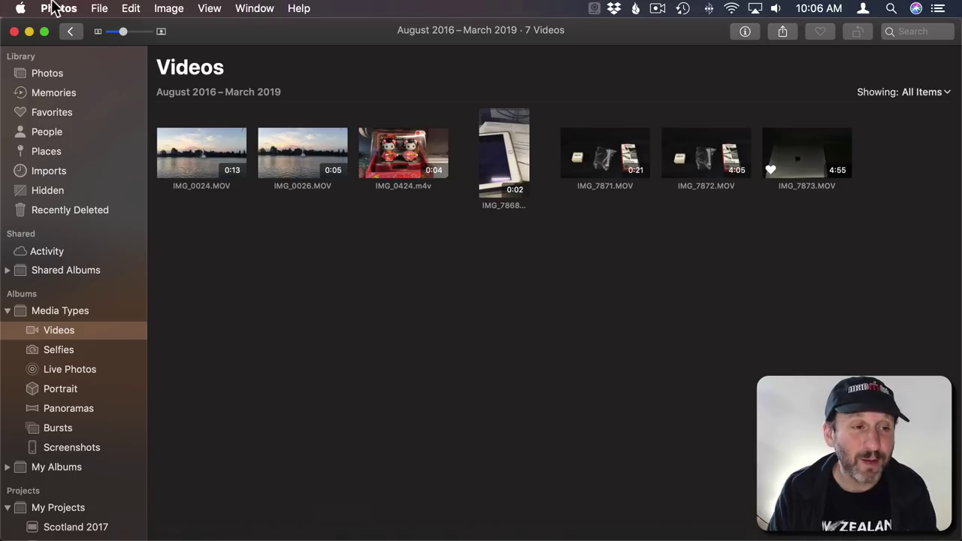
# - Examine the Optimize Mac Storage option in the iCloud preferences of Photos
pyautogui.click(58, 7)
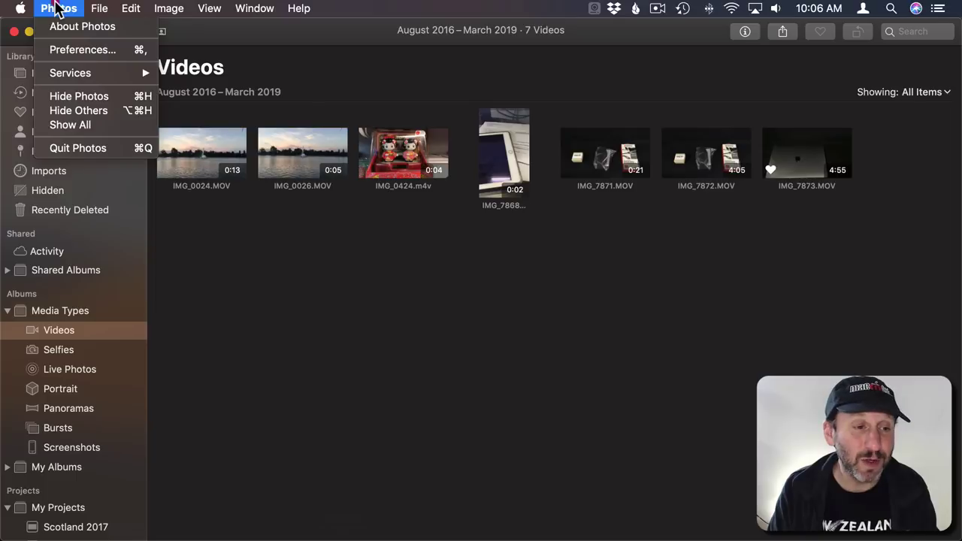
pyautogui.click(77, 49)
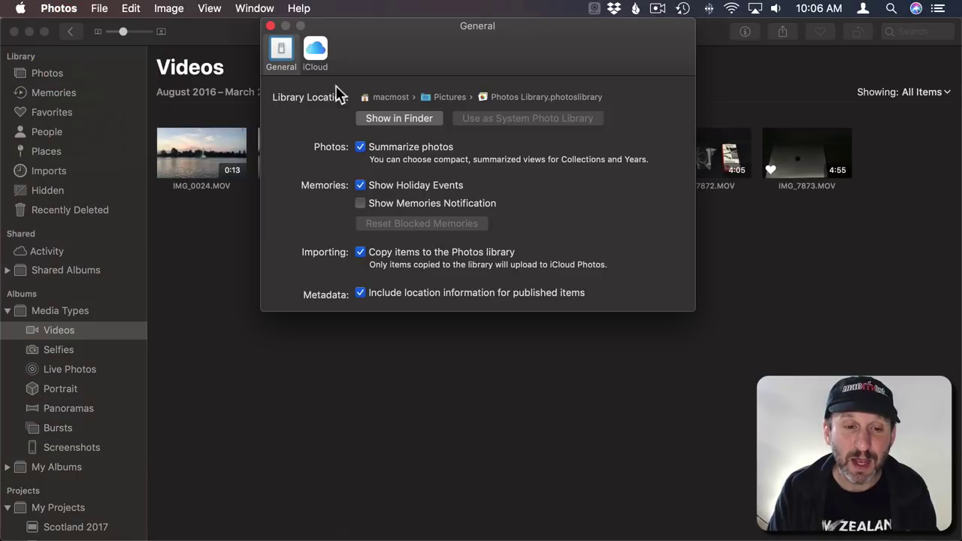
pyautogui.click(315, 53)
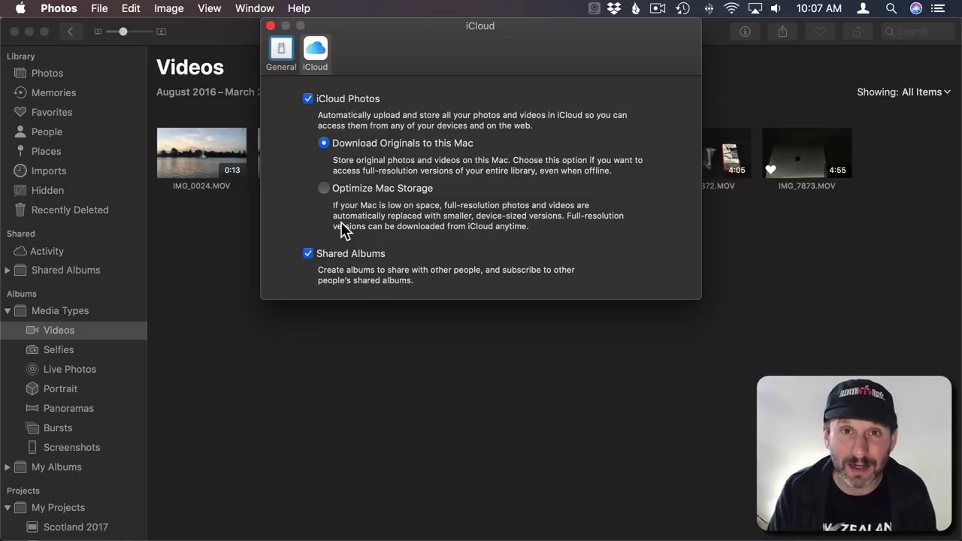
# - Open the iCloud settings in System Preferences and examine the iCloud Drive options
pyautogui.click(20, 9)
pyautogui.click(43, 47)
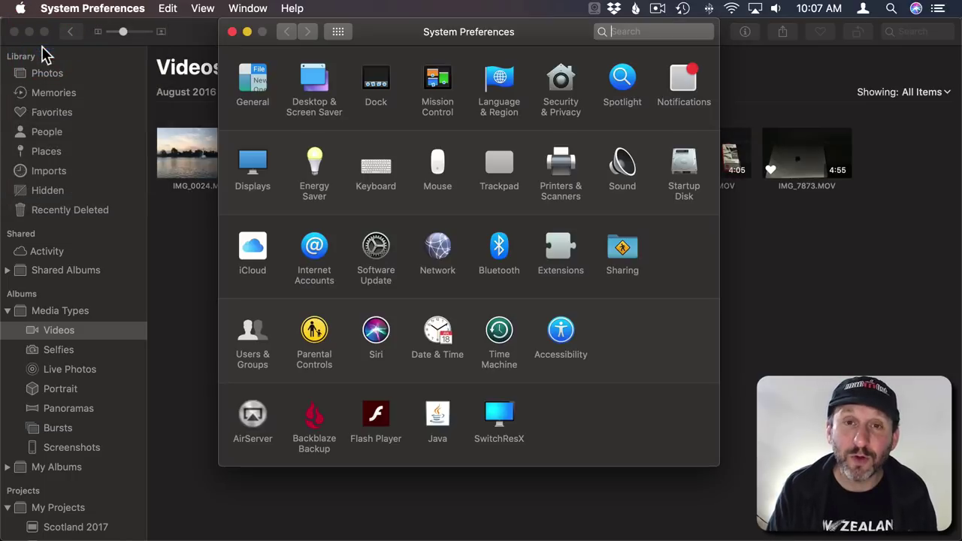
pyautogui.click(255, 252)
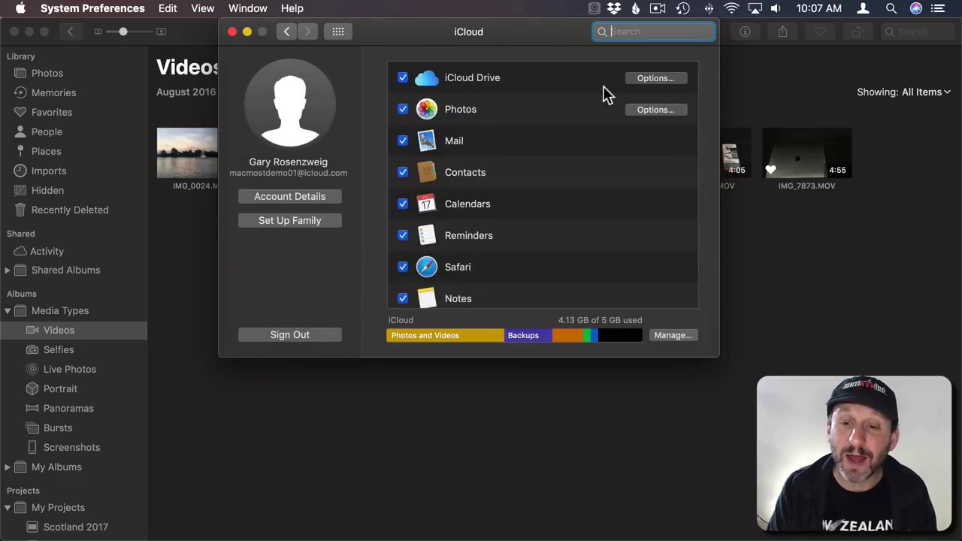
pyautogui.click(653, 79)
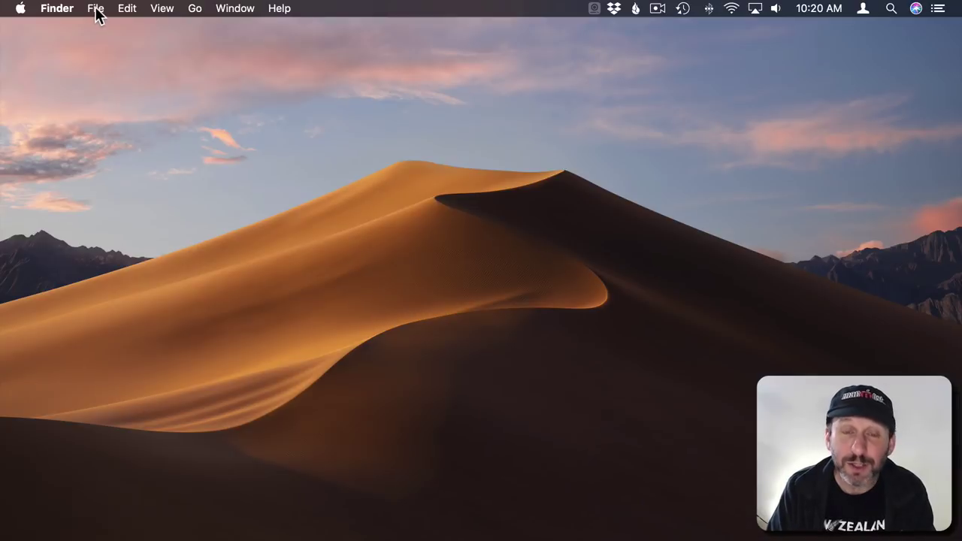
# - Open the hidden user Library folder in a new Finder window and examine the iPhone Software Updates folder inside iTunes
pyautogui.click(95, 9)
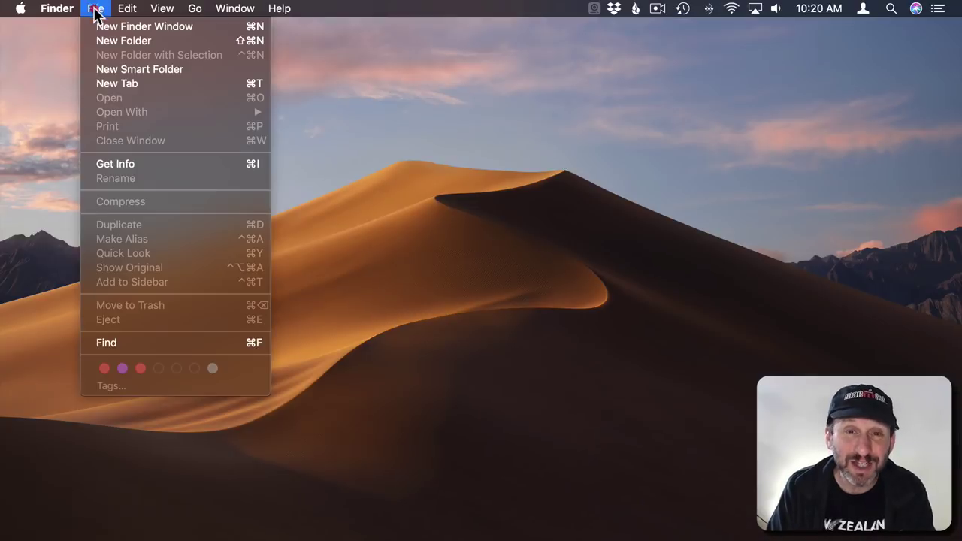
pyautogui.click(96, 26)
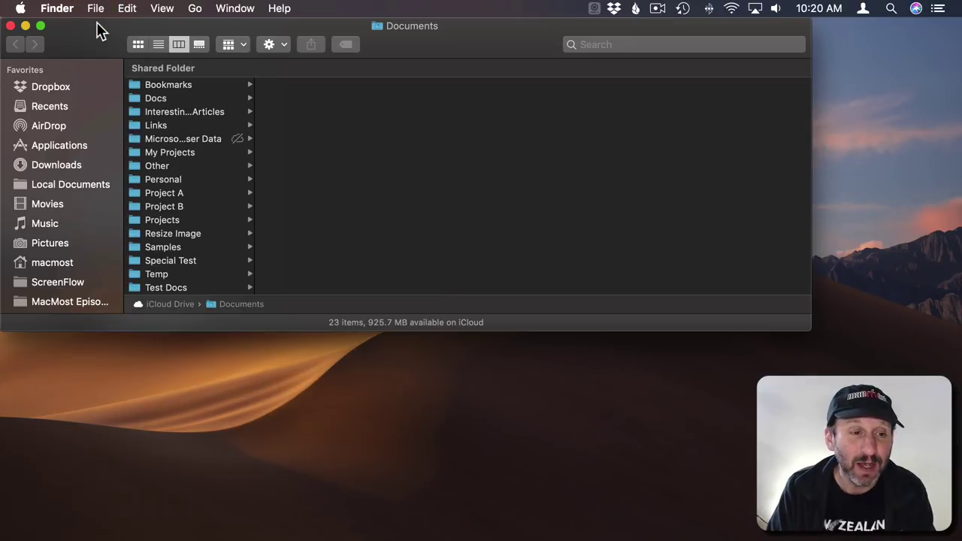
pyautogui.click(197, 10)
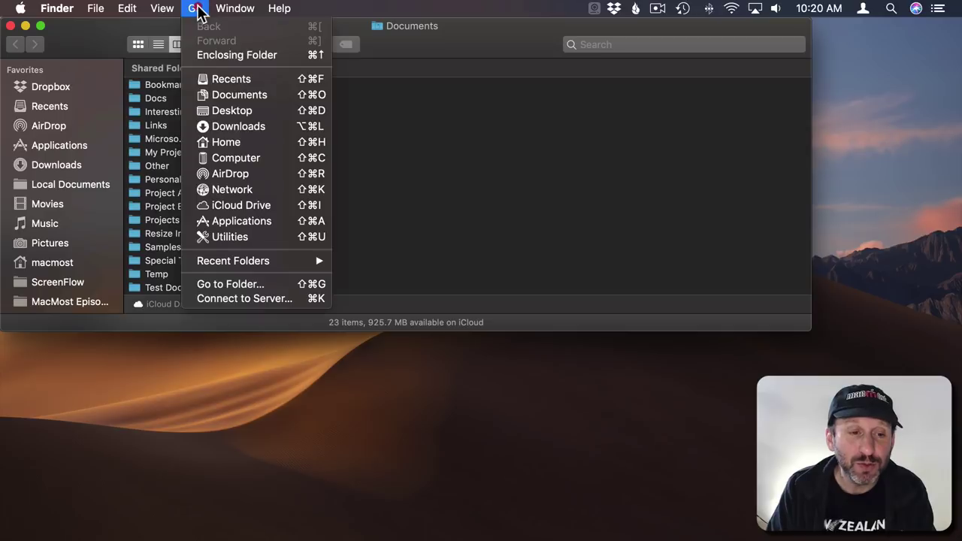
pyautogui.press('alt')
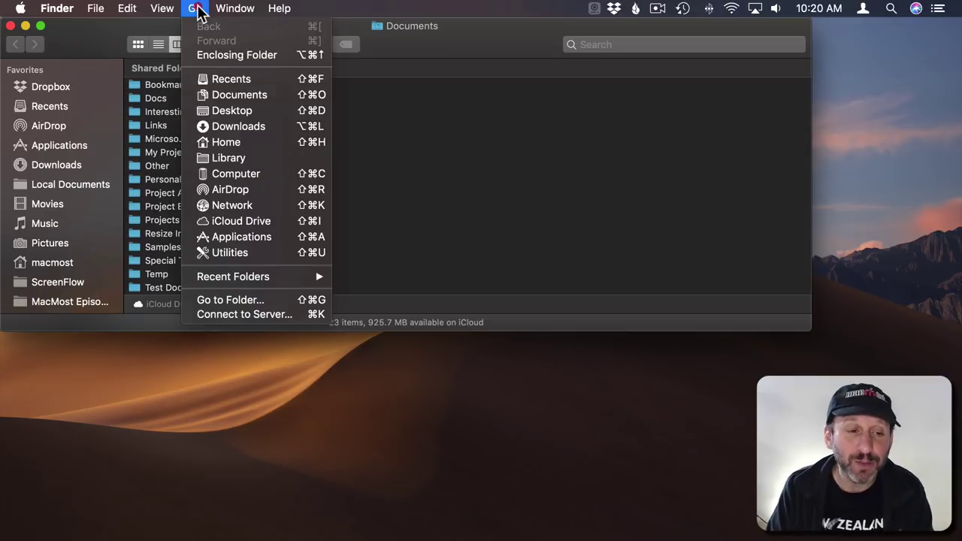
pyautogui.click(225, 160)
pyautogui.scroll(5, 339, 252)
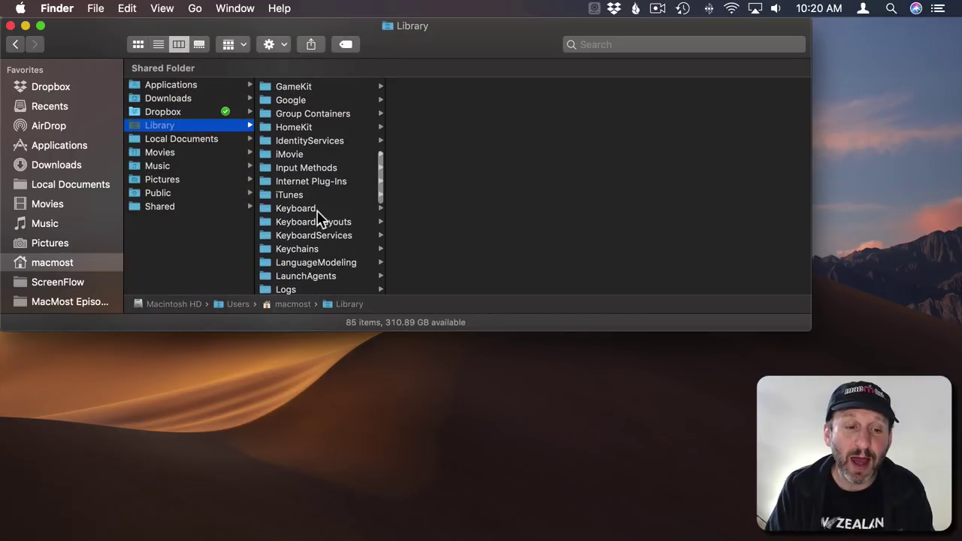
pyautogui.click(285, 194)
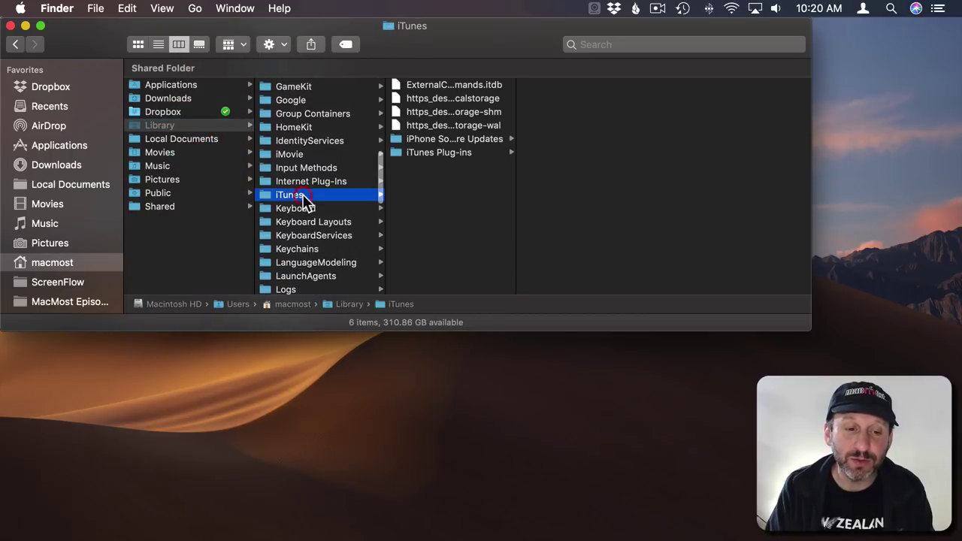
pyautogui.click(438, 143)
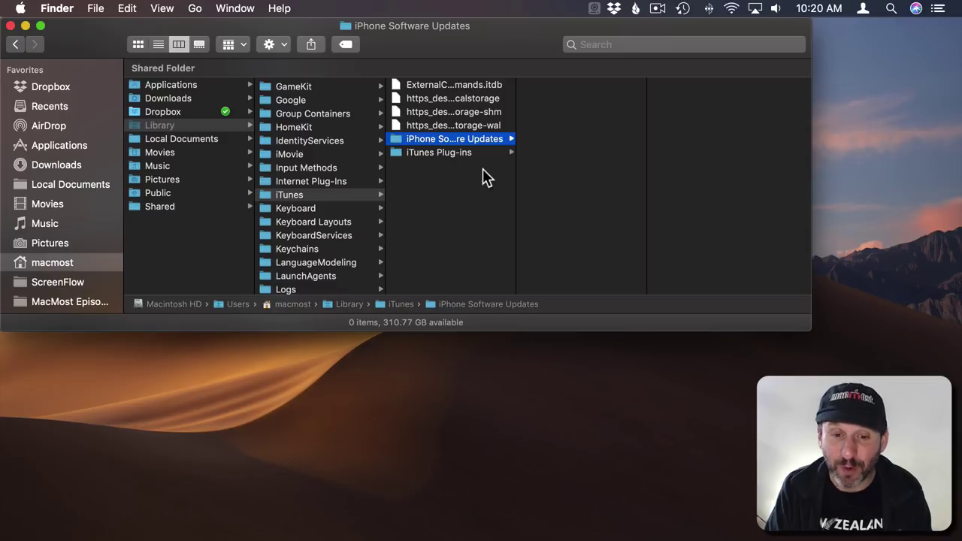
# - Show the Library's Application Support folder as a list sorted by size, largest first, with Calculate all sizes enabled
pyautogui.scroll(10, 338, 128)
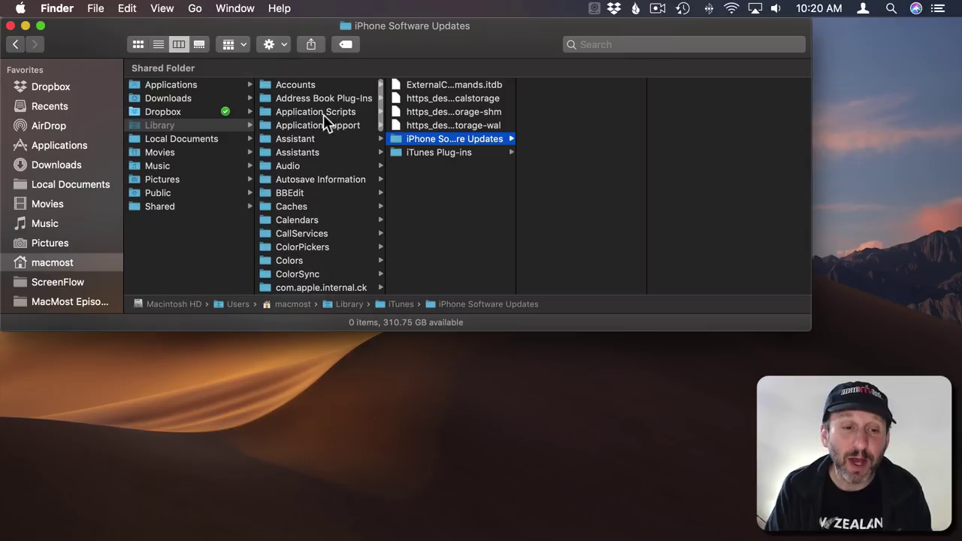
pyautogui.click(294, 126)
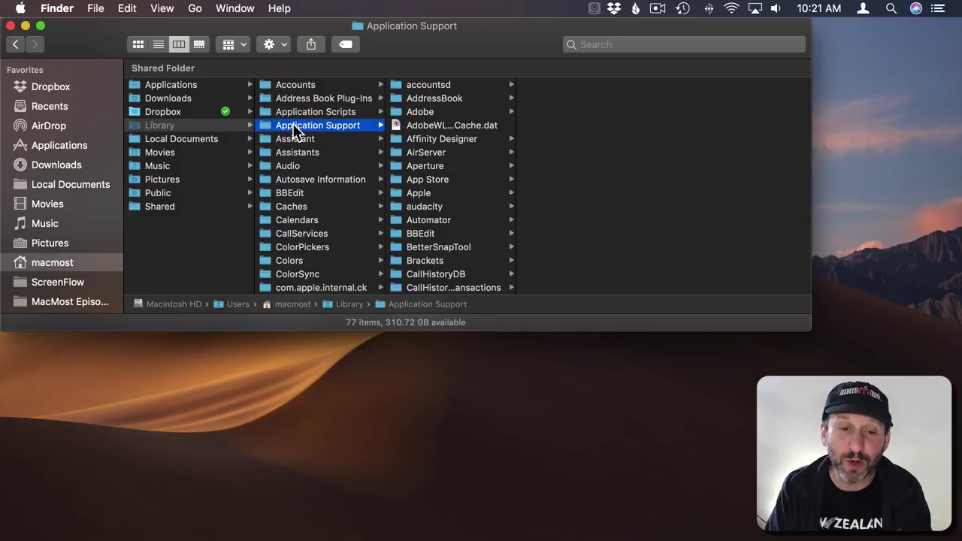
pyautogui.click(156, 46)
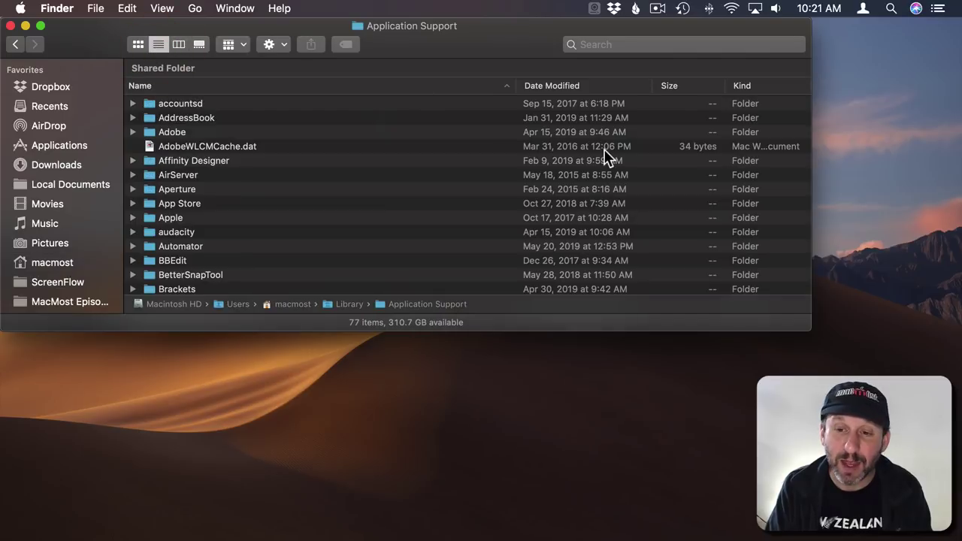
pyautogui.click(669, 86)
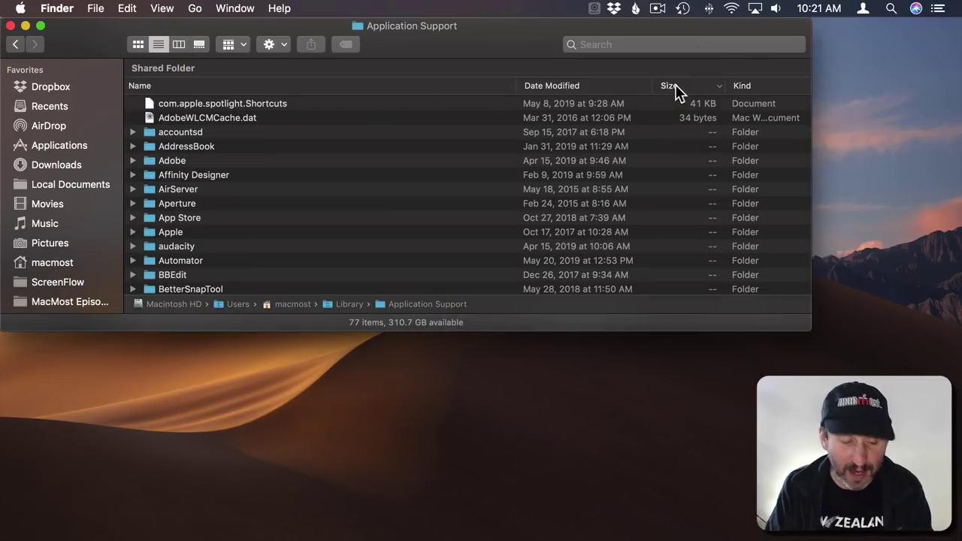
pyautogui.click(162, 8)
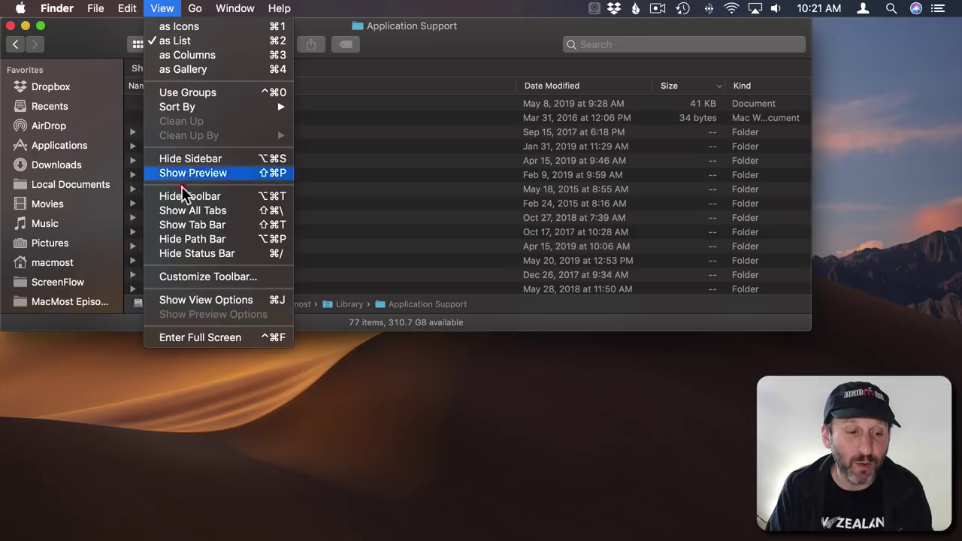
pyautogui.click(201, 300)
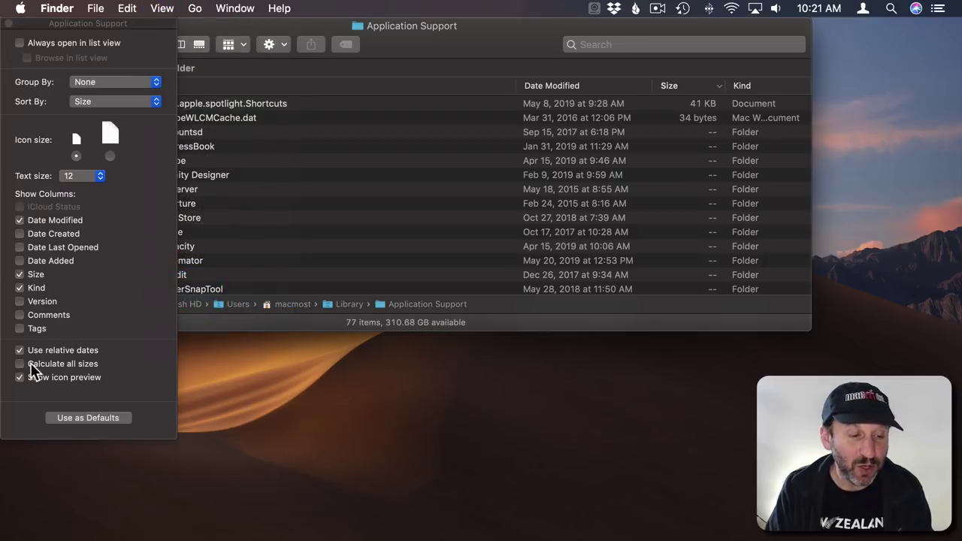
pyautogui.click(30, 364)
pyautogui.click(9, 24)
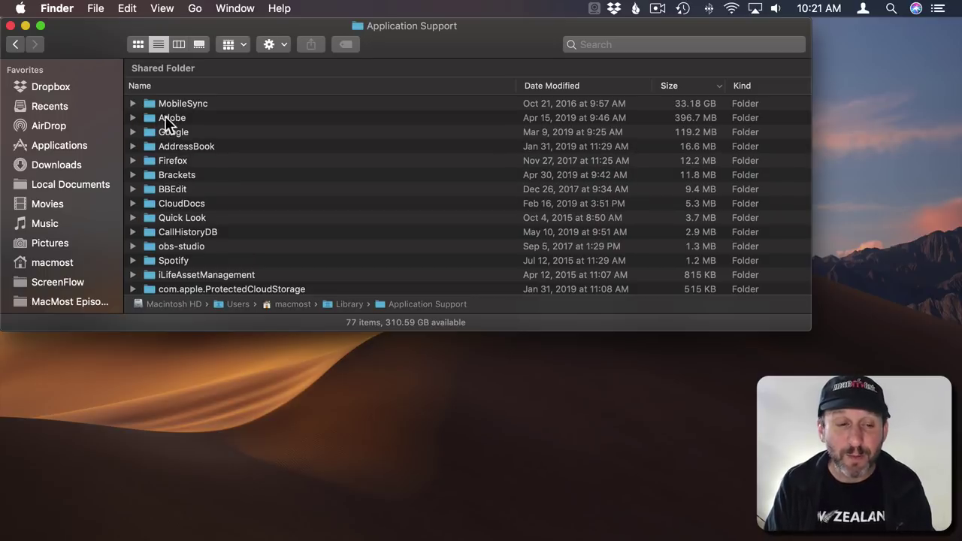
# - Examine the contents of the Adobe folder in Application Support, collapse it again and select the BBEdit folder
pyautogui.click(133, 118)
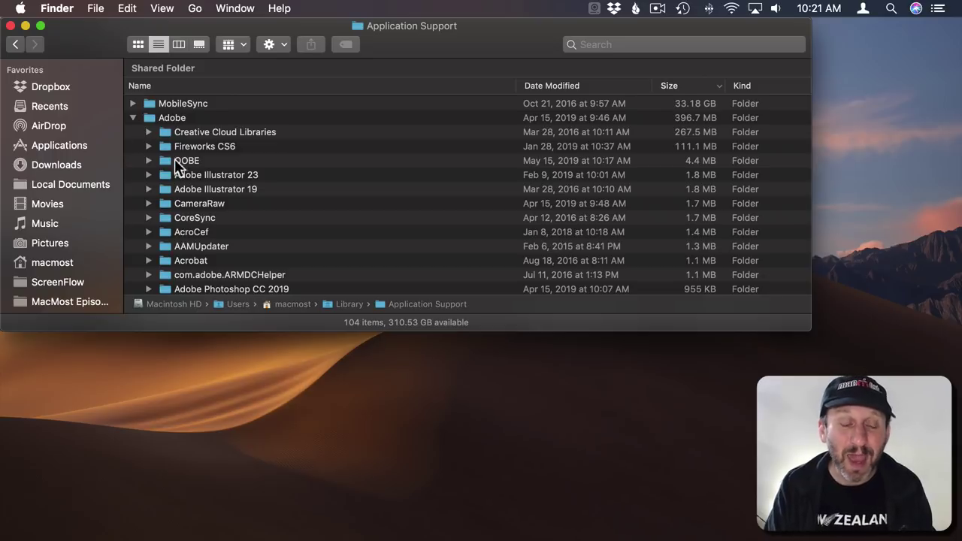
pyautogui.click(134, 118)
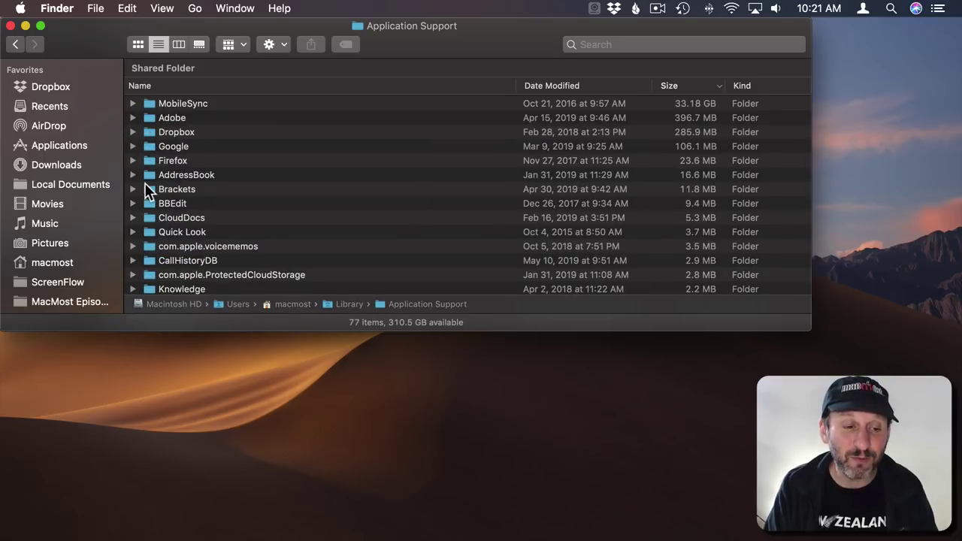
pyautogui.click(154, 203)
# - List the Library's Caches folder by size with Calculate all sizes enabled, and select the net.telestream.screenflow6 and com.apple.Safari caches in turn
pyautogui.press('super+3')
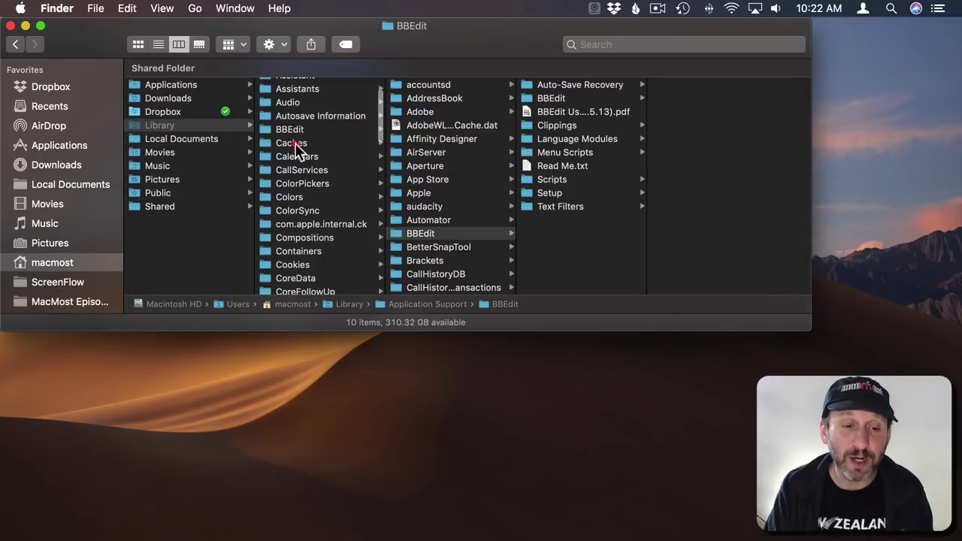
pyautogui.click(301, 144)
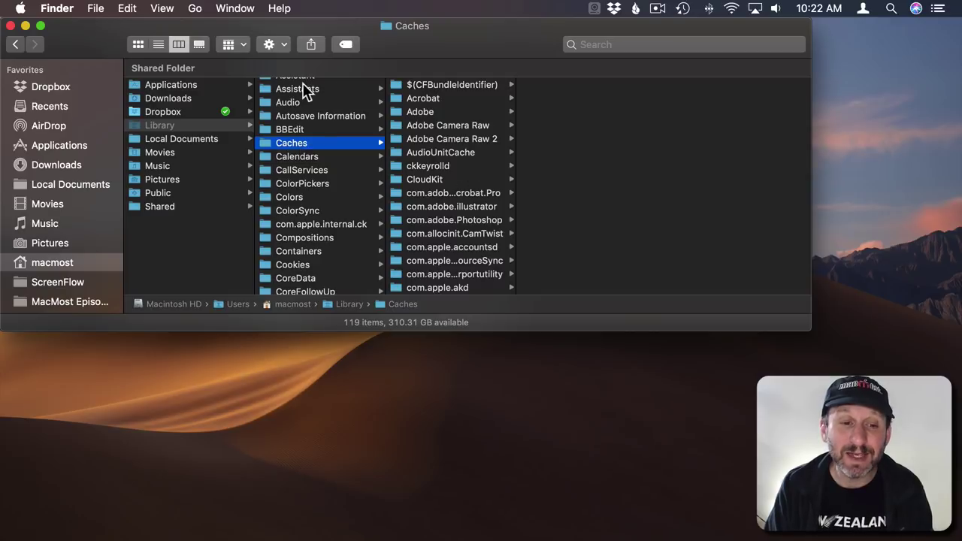
pyautogui.click(159, 44)
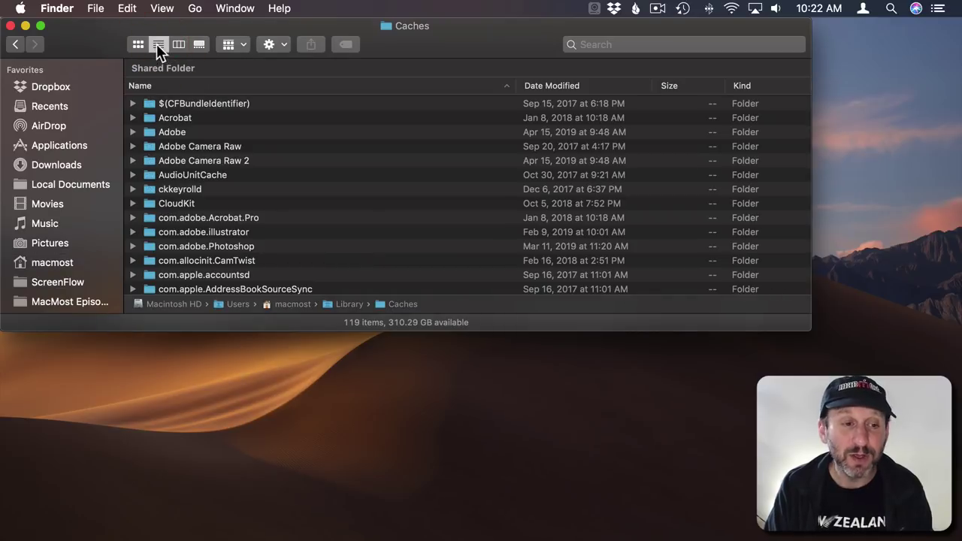
pyautogui.click(677, 87)
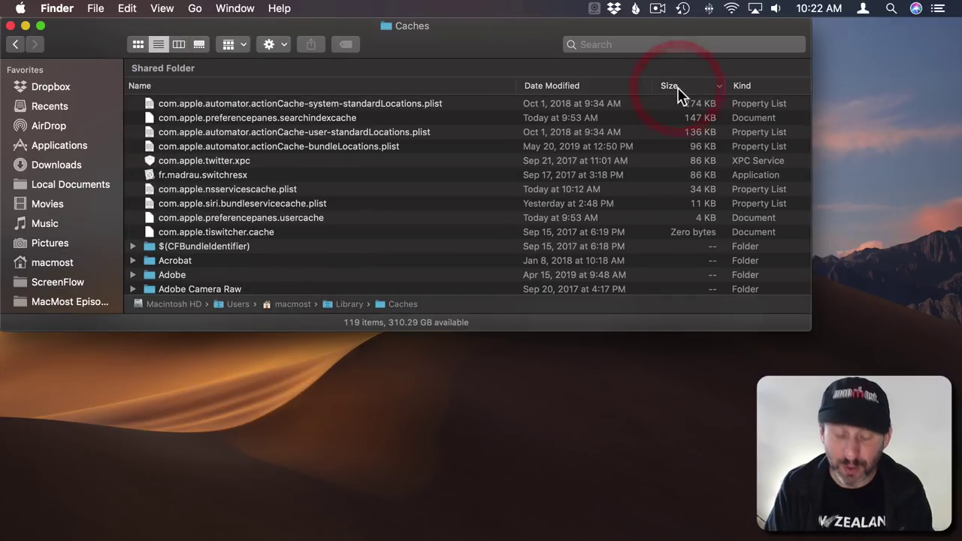
pyautogui.press('super+j')
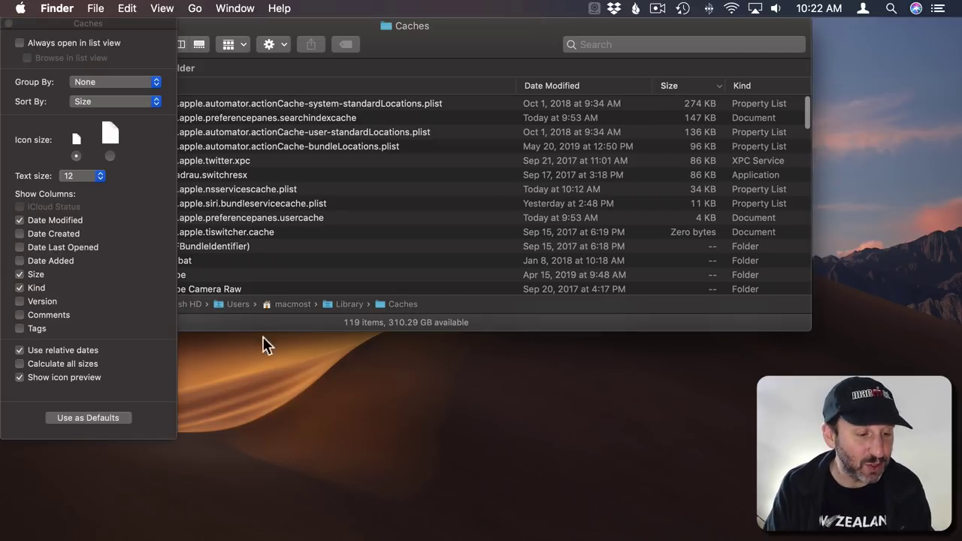
pyautogui.click(80, 366)
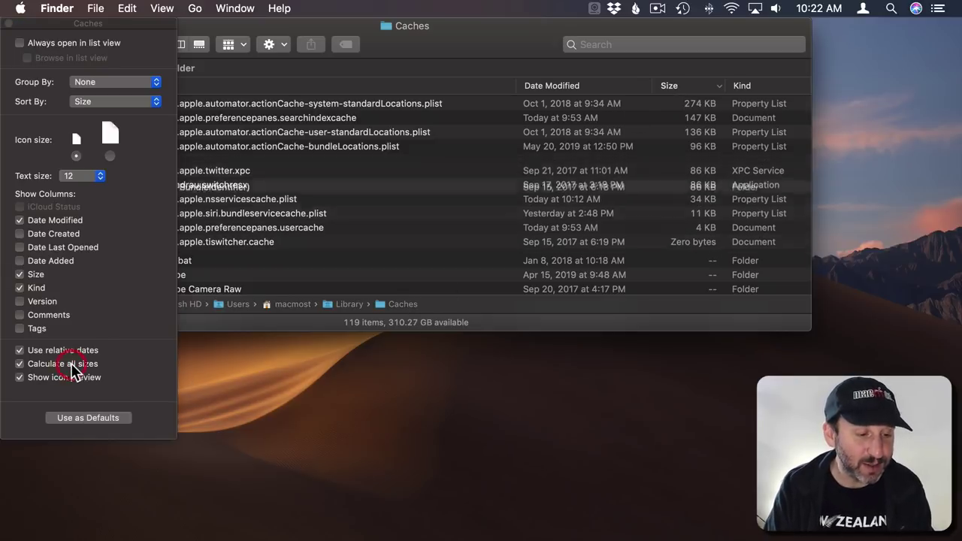
pyautogui.click(9, 23)
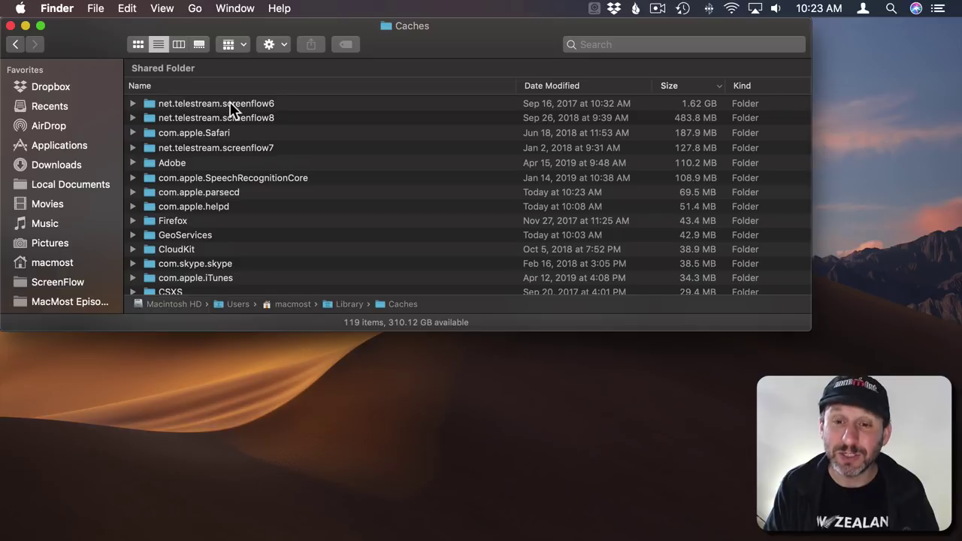
pyautogui.click(203, 104)
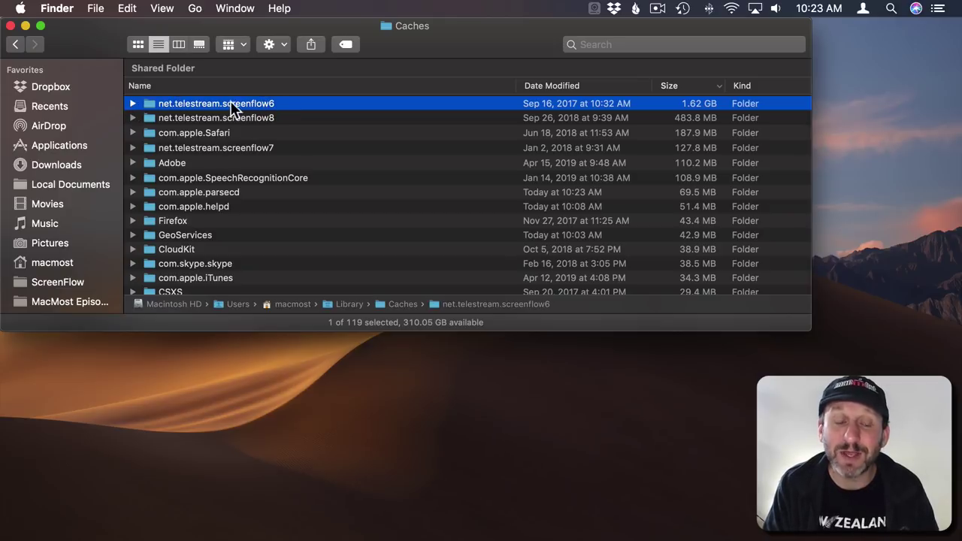
pyautogui.click(214, 132)
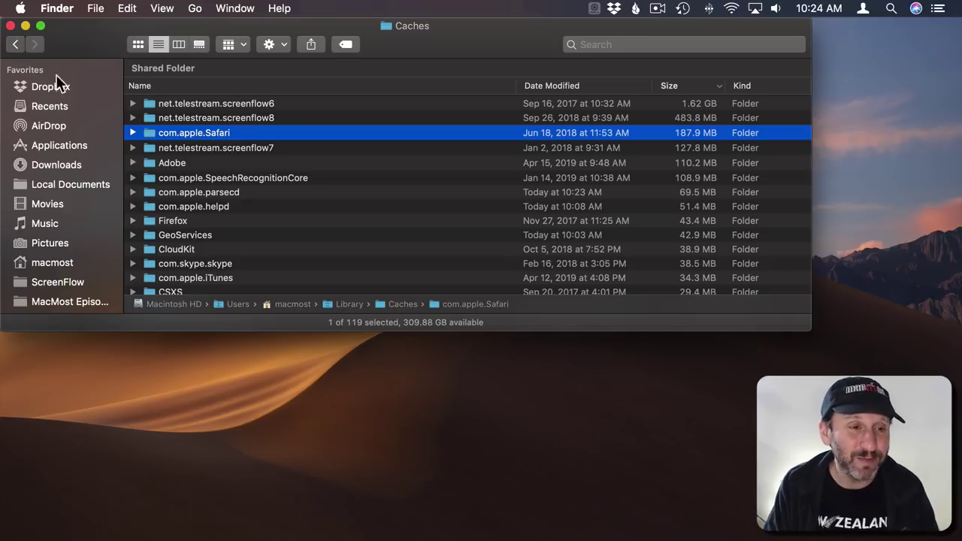
# - Search the home folder for items with a file size greater than 100 MB and sort the results by size, largest first
pyautogui.click(194, 9)
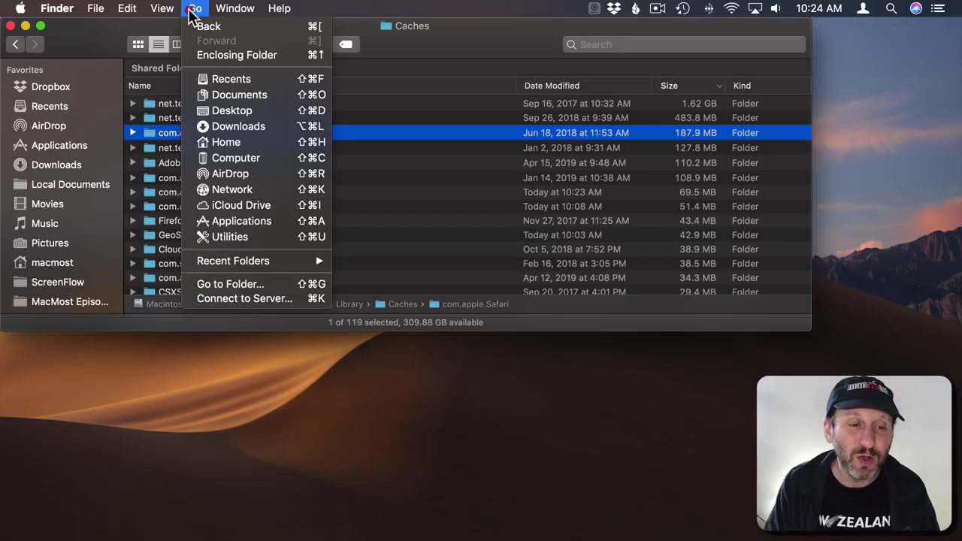
pyautogui.click(230, 148)
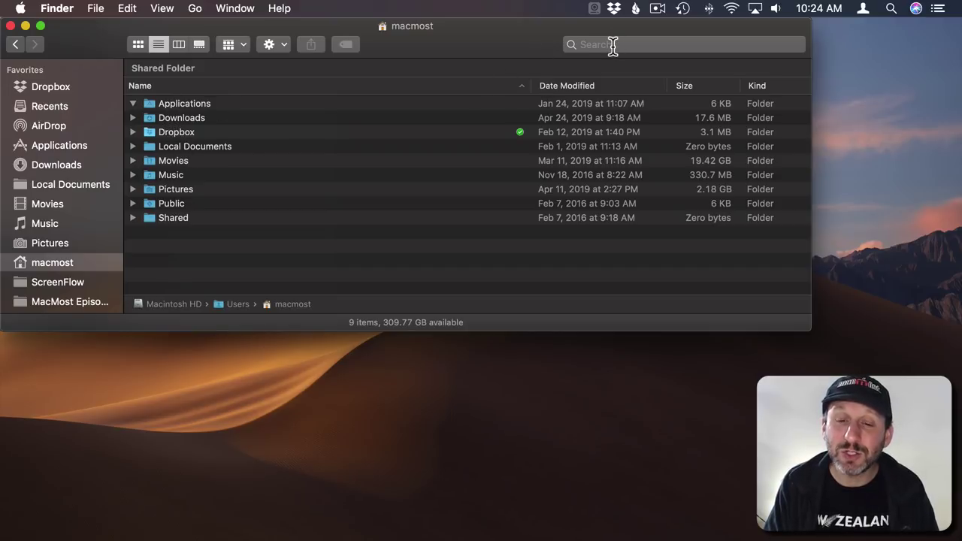
pyautogui.press('super+f')
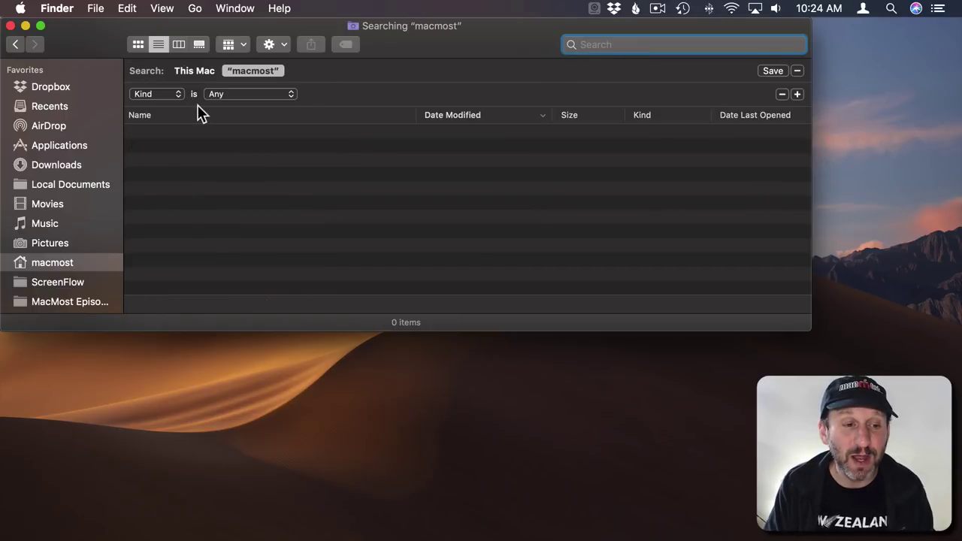
pyautogui.click(158, 96)
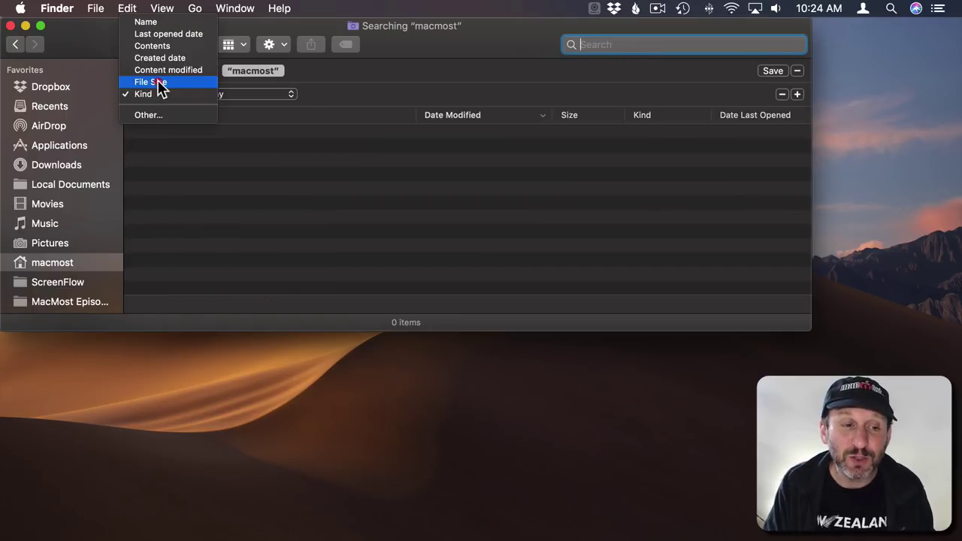
pyautogui.click(159, 83)
pyautogui.click(278, 93)
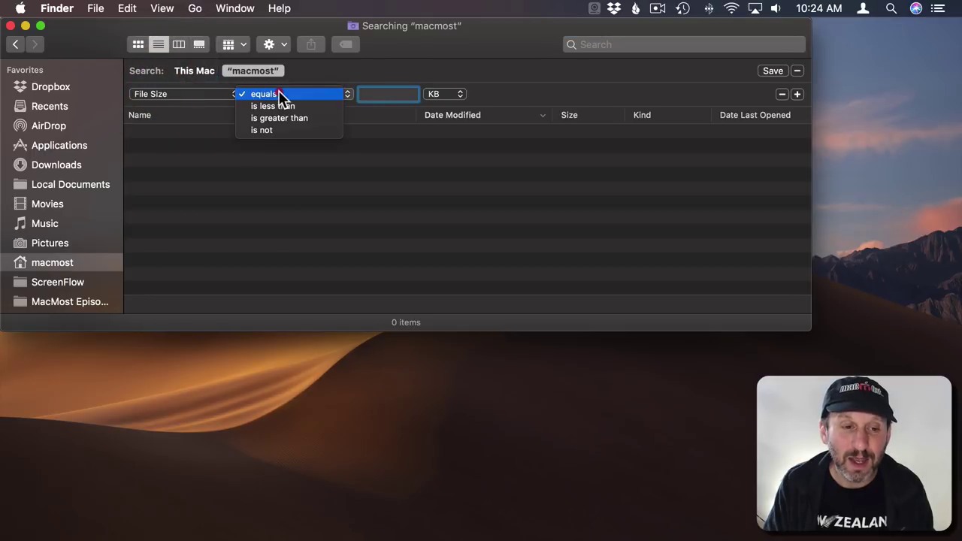
pyautogui.click(284, 118)
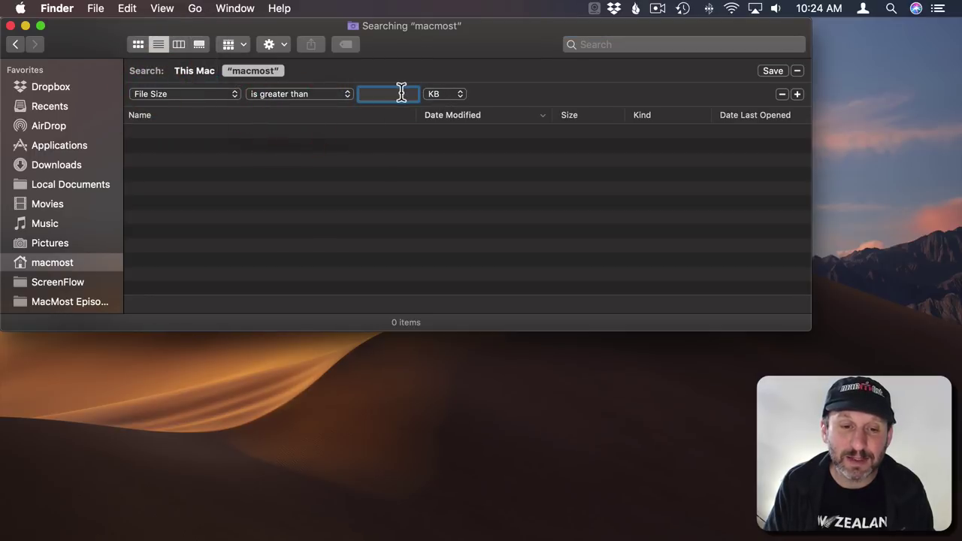
pyautogui.click(399, 93)
pyautogui.write('100')
pyautogui.click(436, 95)
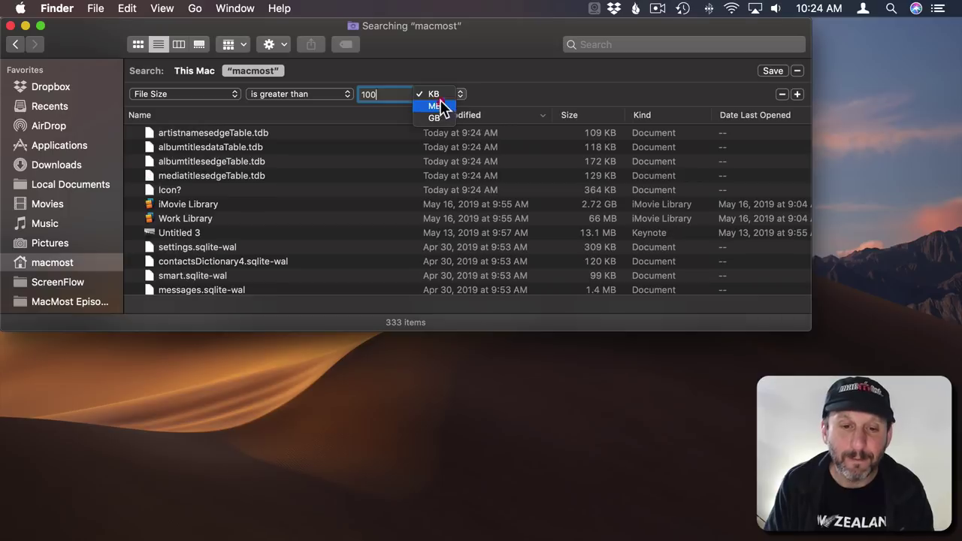
pyautogui.click(436, 106)
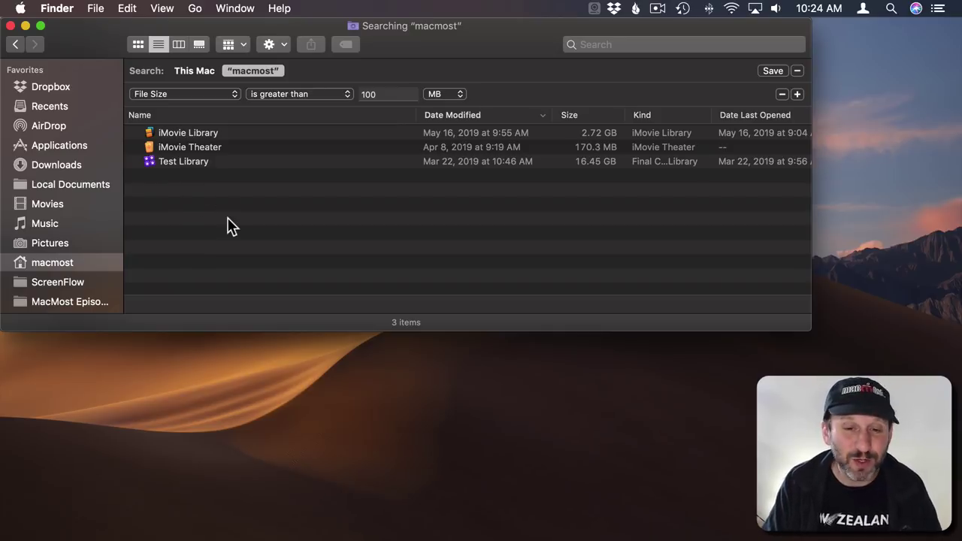
pyautogui.click(565, 115)
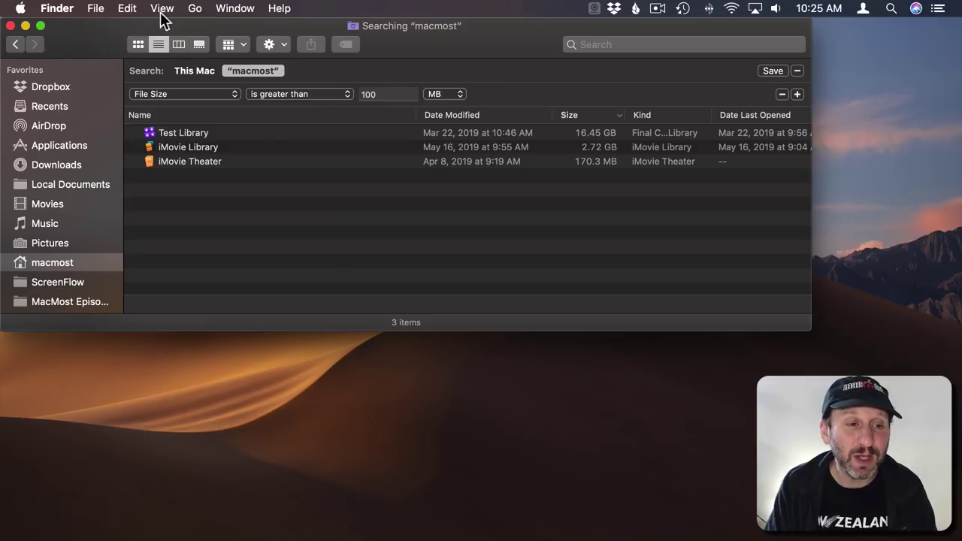
# - Open the Documents folder in iCloud Drive and examine the files in the Project A folder
pyautogui.click(195, 9)
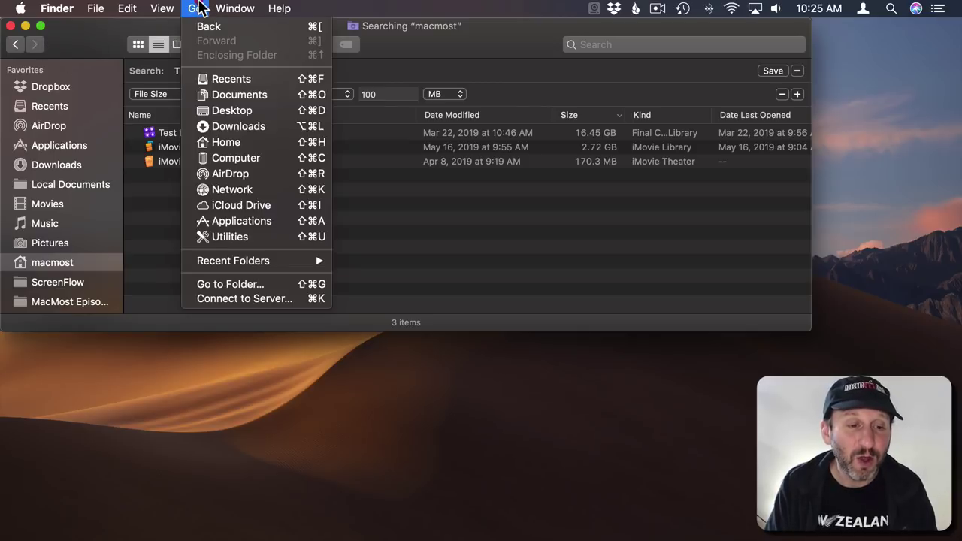
pyautogui.click(236, 97)
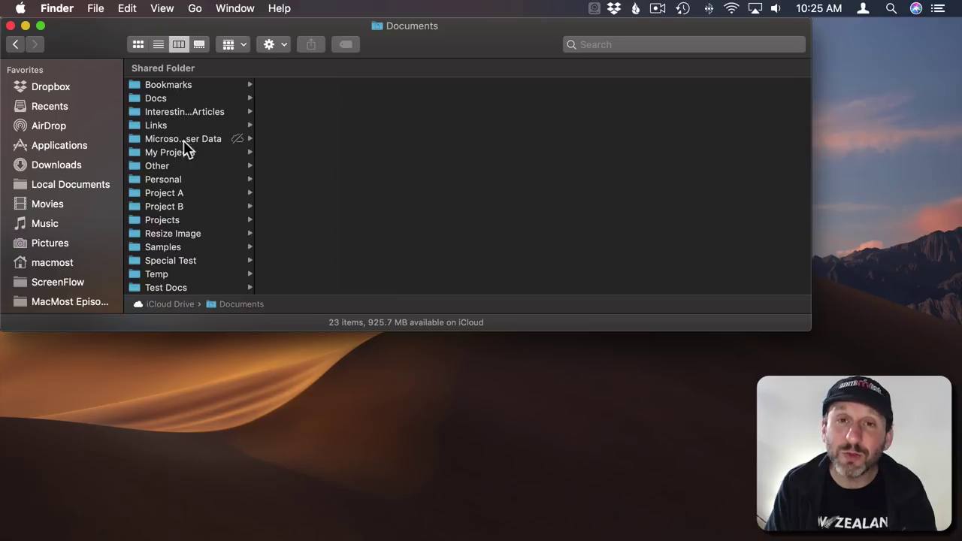
pyautogui.click(177, 193)
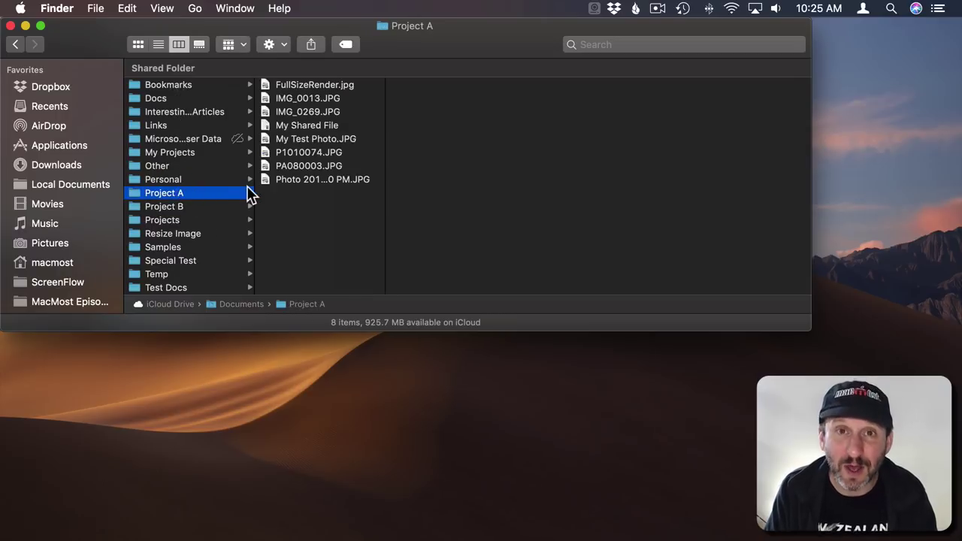